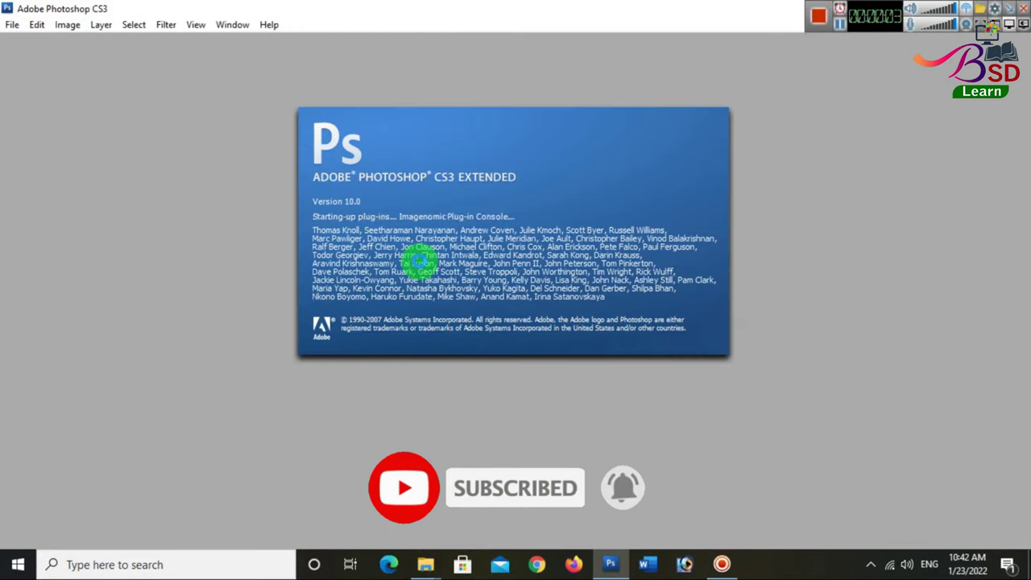
# Double-click the empty workspace to bring up the Open file dialog
pyautogui.doubleClick(258, 201)
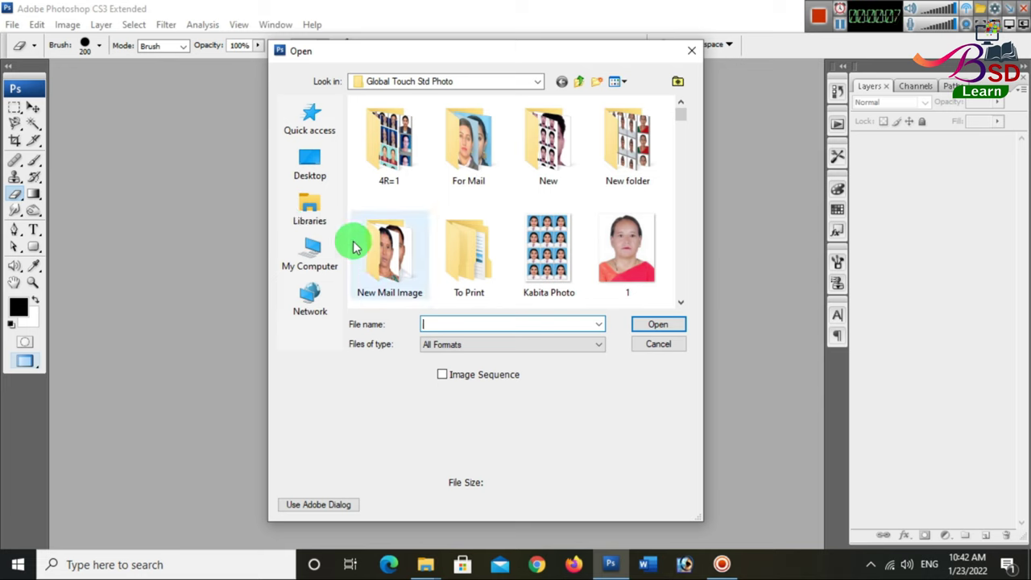
# Open the headless body image screen-2.png from Desktop > photoshop
pyautogui.click(312, 167)
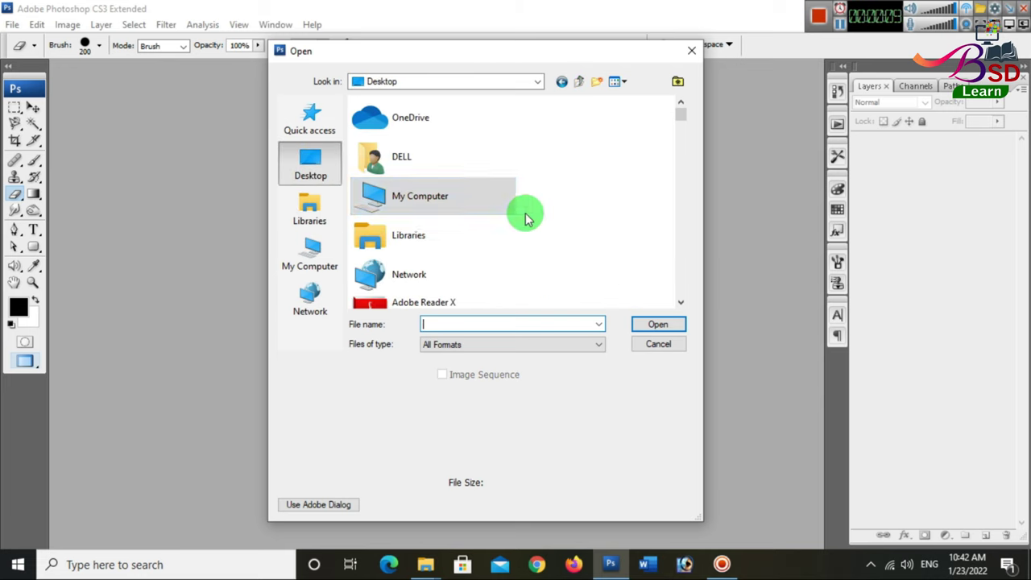
pyautogui.write('p')
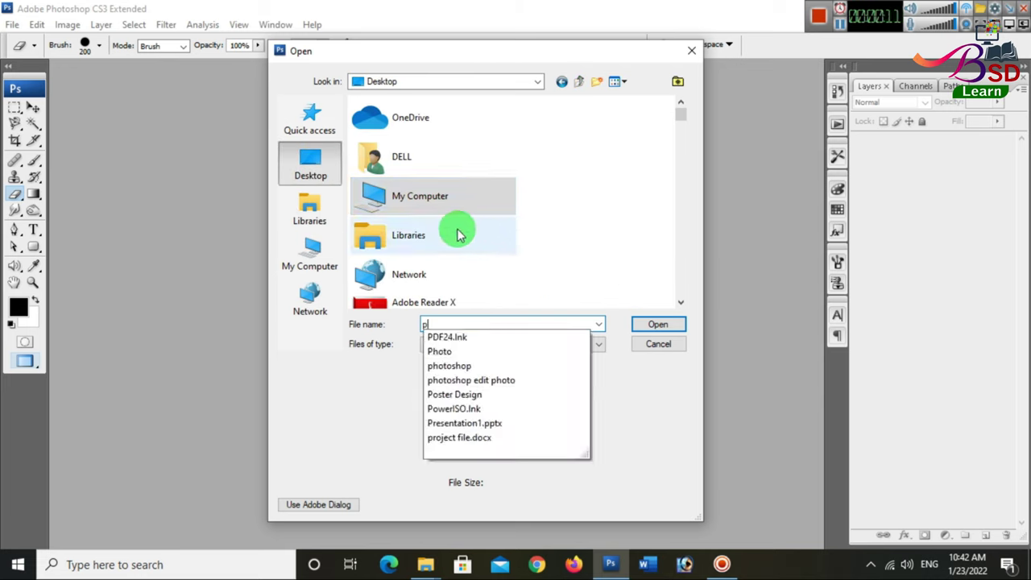
pyautogui.write('p')
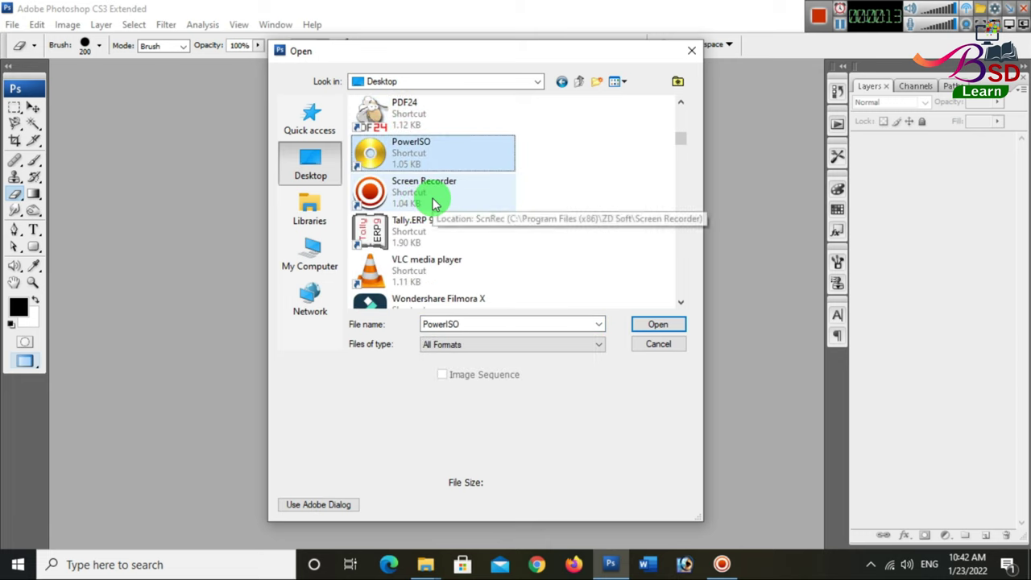
pyautogui.scroll(5, 430, 201)
pyautogui.doubleClick(423, 166)
pyautogui.click(475, 153)
pyautogui.click(654, 324)
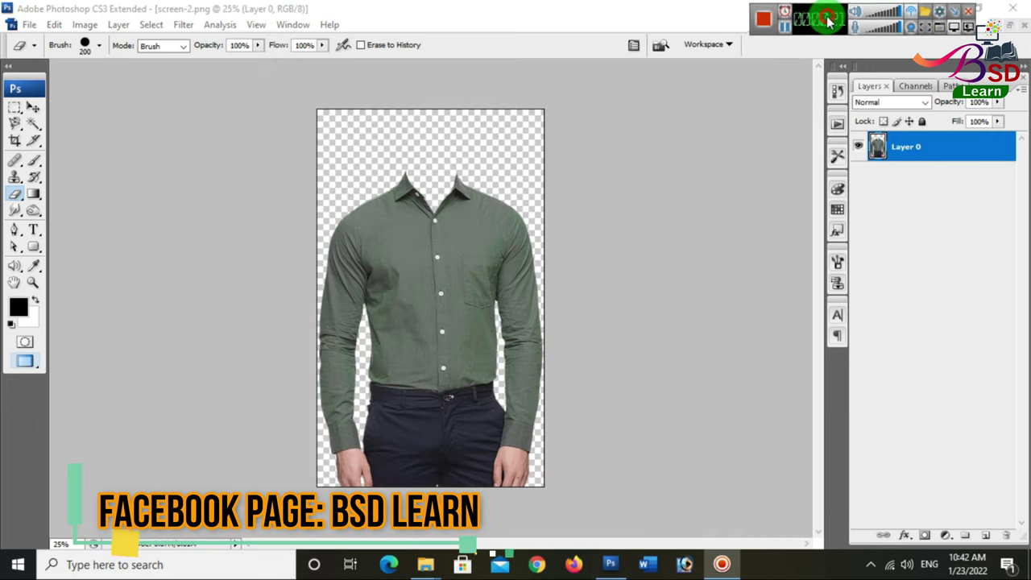
# Open the passport photo 13.jpg alongside the restored shirt window
pyautogui.click(961, 27)
pyautogui.doubleClick(444, 177)
pyautogui.click(389, 137)
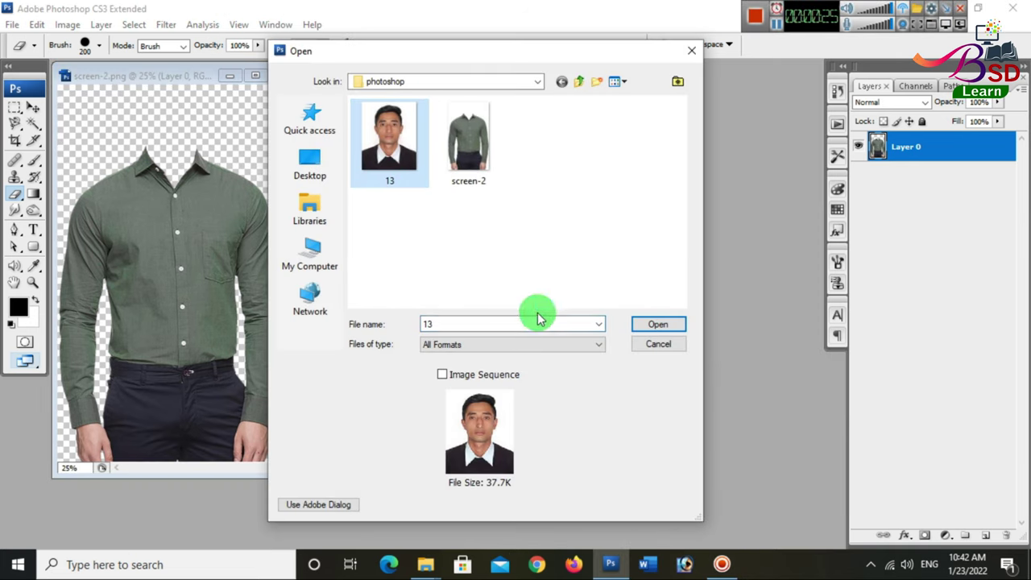
pyautogui.click(646, 324)
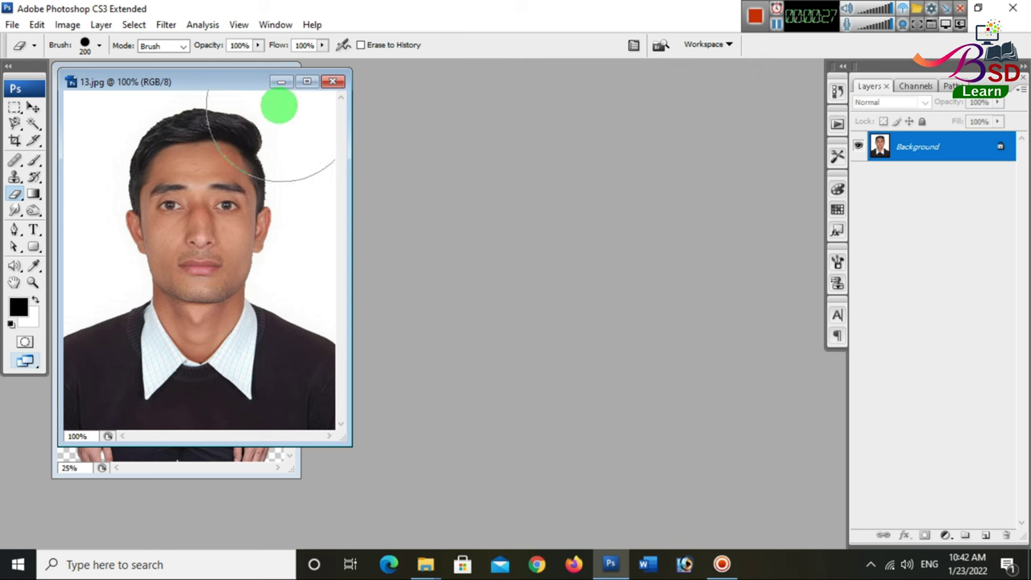
# Move the portrait window right, select the Move tool and start a new document
pyautogui.moveTo(235, 76)
pyautogui.mouseDown()
pyautogui.moveTo(453, 95)
pyautogui.moveTo(536, 84)
pyautogui.mouseUp()
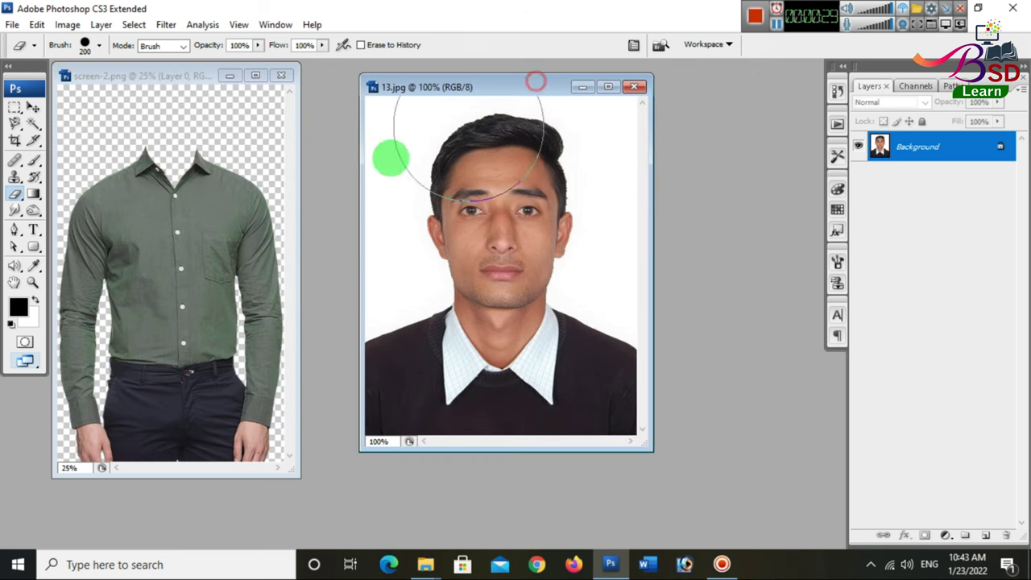
pyautogui.click(32, 107)
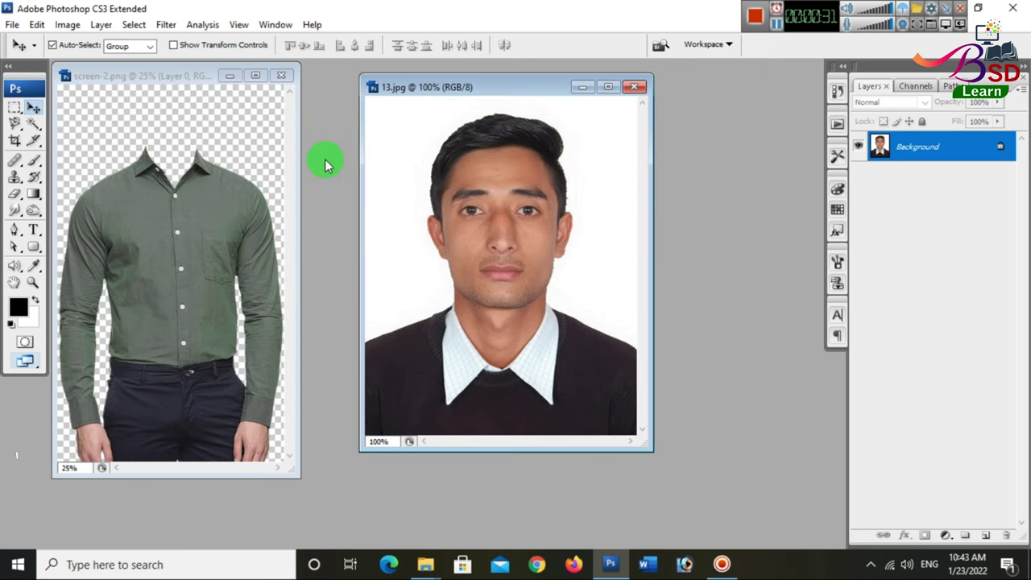
pyautogui.hotkey('ctrl', 'n')
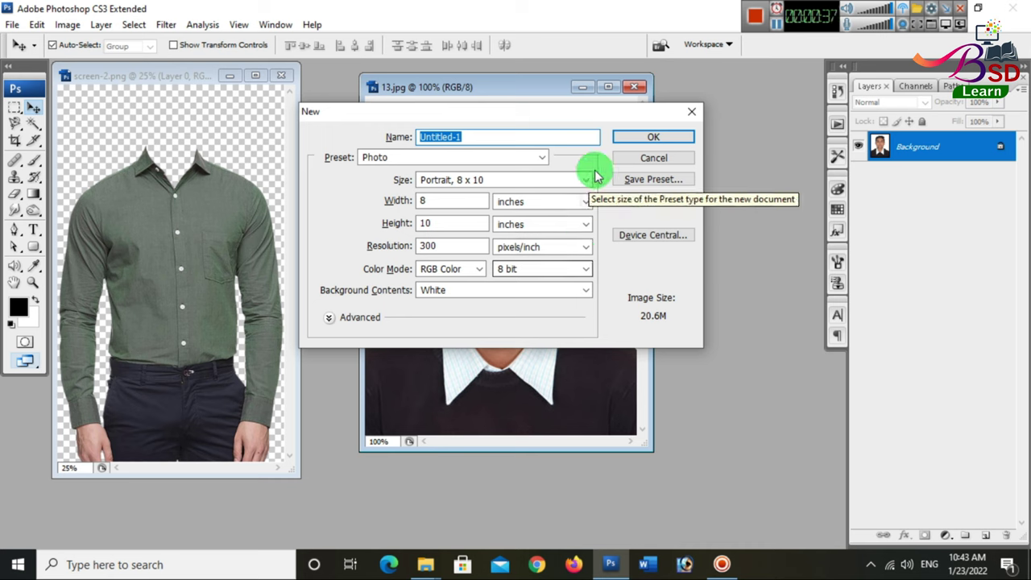
# Create the 8 × 10 inch document and copy the passport photo into it
pyautogui.click(642, 147)
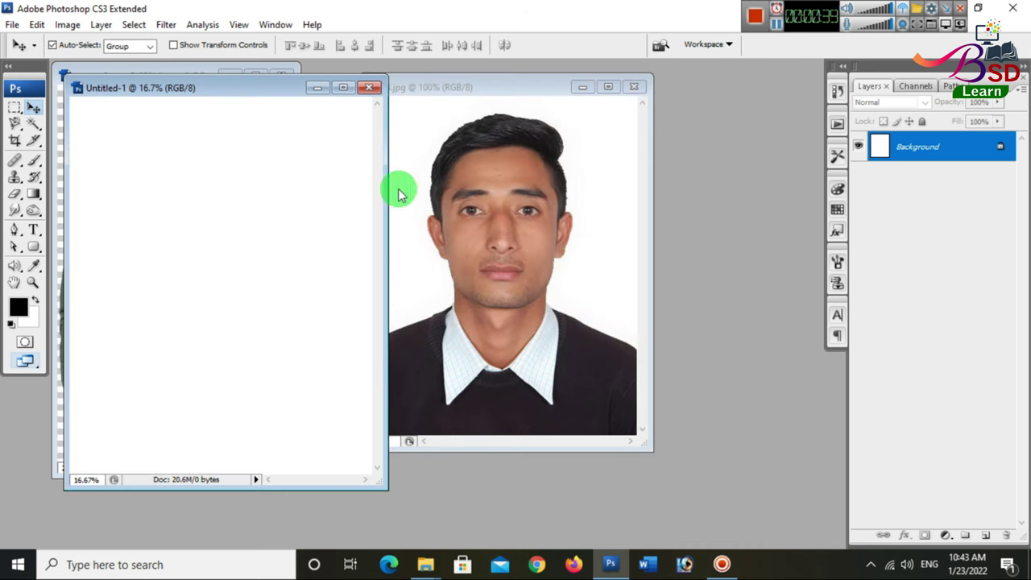
pyautogui.moveTo(502, 202); pyautogui.dragTo(282, 226)
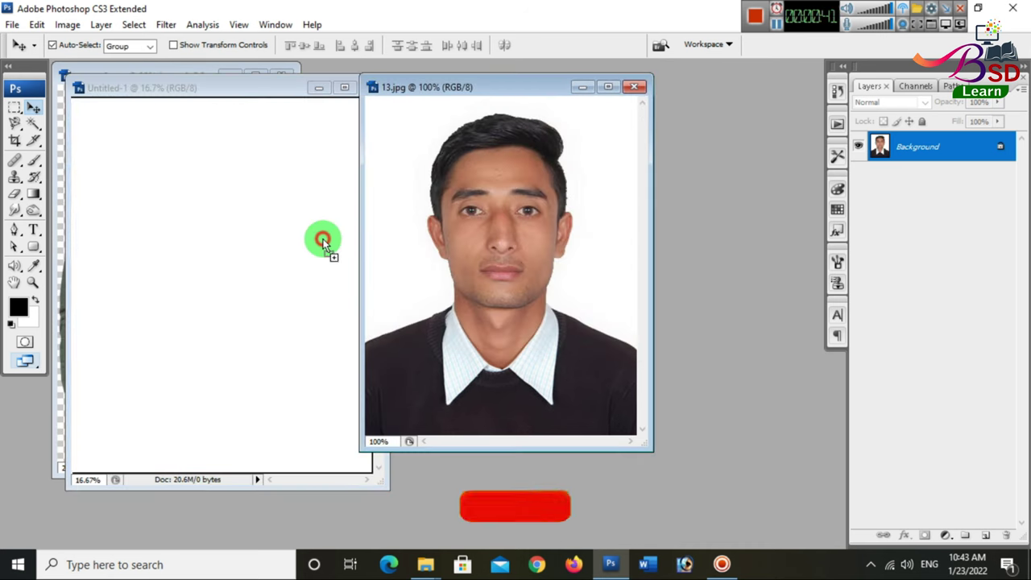
pyautogui.click(583, 86)
# Copy the green-shirt body into Untitled-1 as Layer 2 and maximize the window
pyautogui.moveTo(232, 89); pyautogui.dragTo(530, 73)
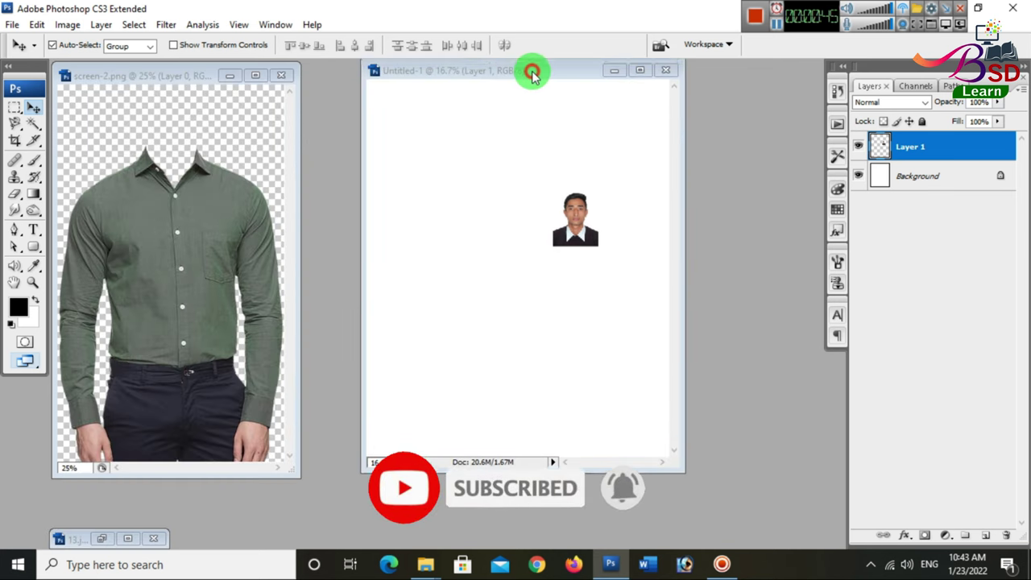
pyautogui.moveTo(211, 312)
pyautogui.mouseDown()
pyautogui.moveTo(453, 328)
pyautogui.moveTo(508, 320)
pyautogui.mouseUp()
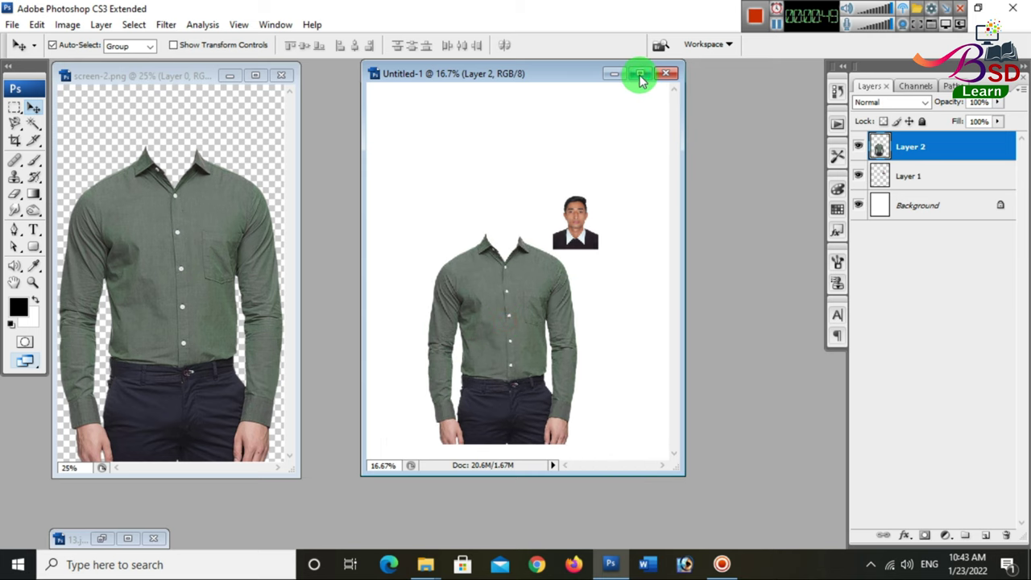
pyautogui.click(640, 75)
pyautogui.moveTo(422, 326); pyautogui.dragTo(427, 342)
# Scale the shirt layer to 130.6%, move it up, and apply the transform
pyautogui.hotkey('ctrl', 't')
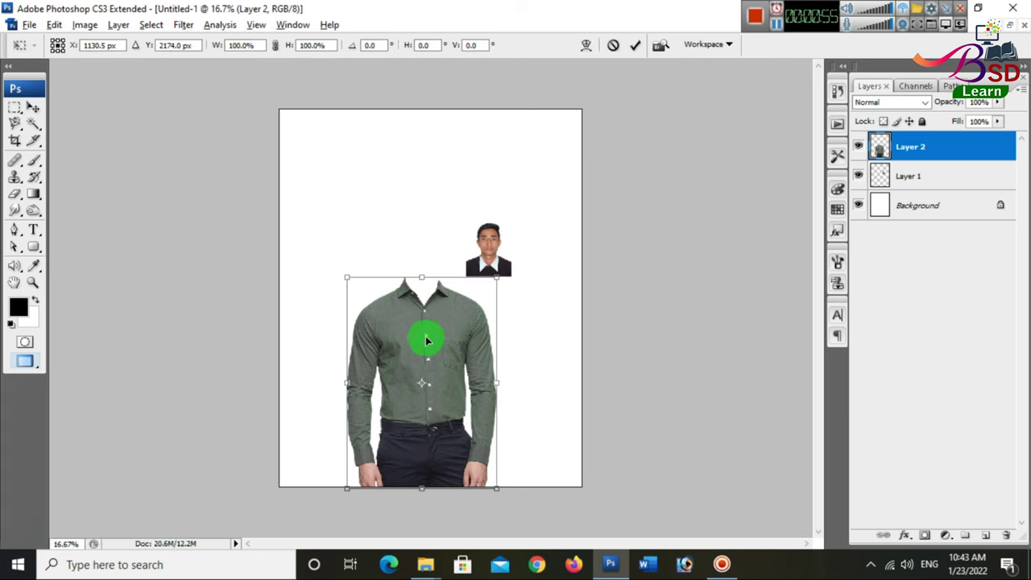
pyautogui.moveTo(497, 274); pyautogui.dragTo(518, 242)
pyautogui.moveTo(489, 281); pyautogui.dragTo(468, 290)
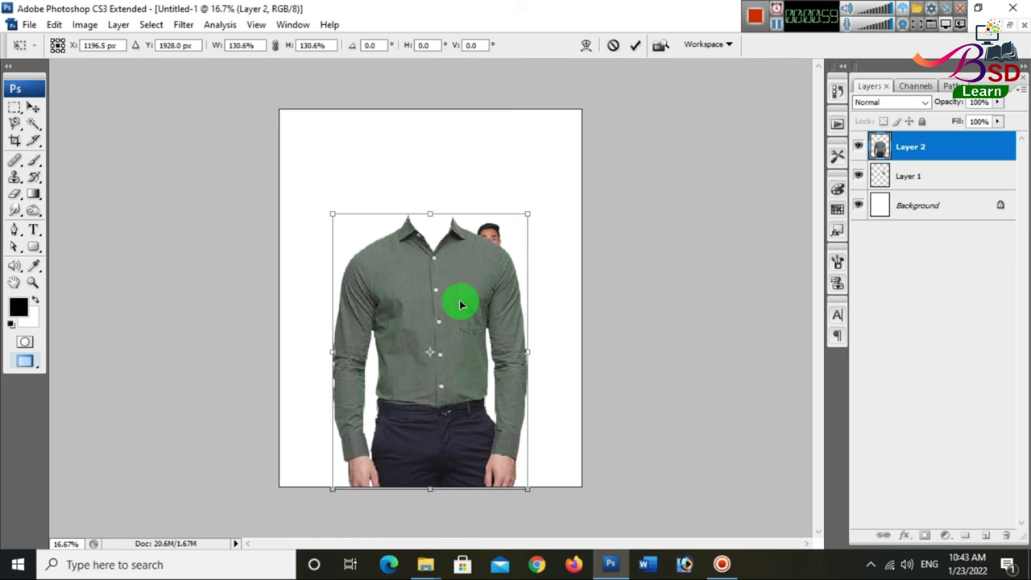
pyautogui.press('Return')
# Select the head layer, enlarge it to about 286% and move it over the collar
pyautogui.click(499, 234)
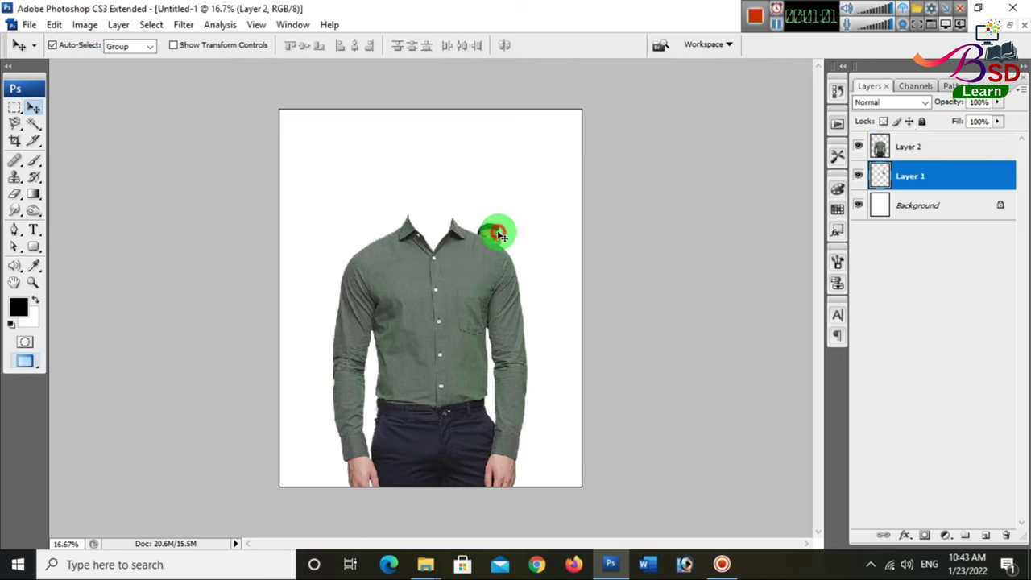
pyautogui.moveTo(500, 235); pyautogui.dragTo(440, 195)
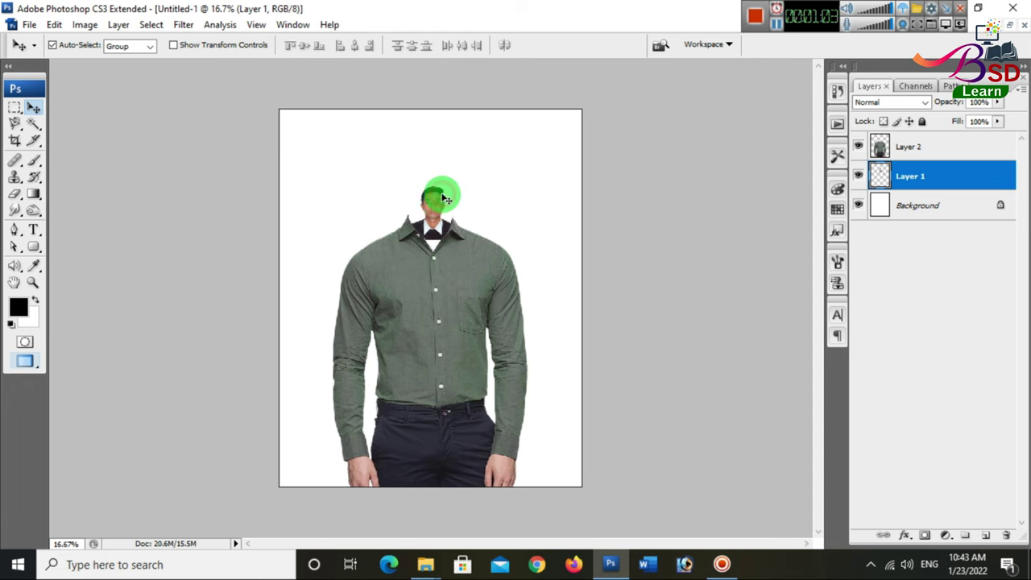
pyautogui.hotkey('ctrl', 't')
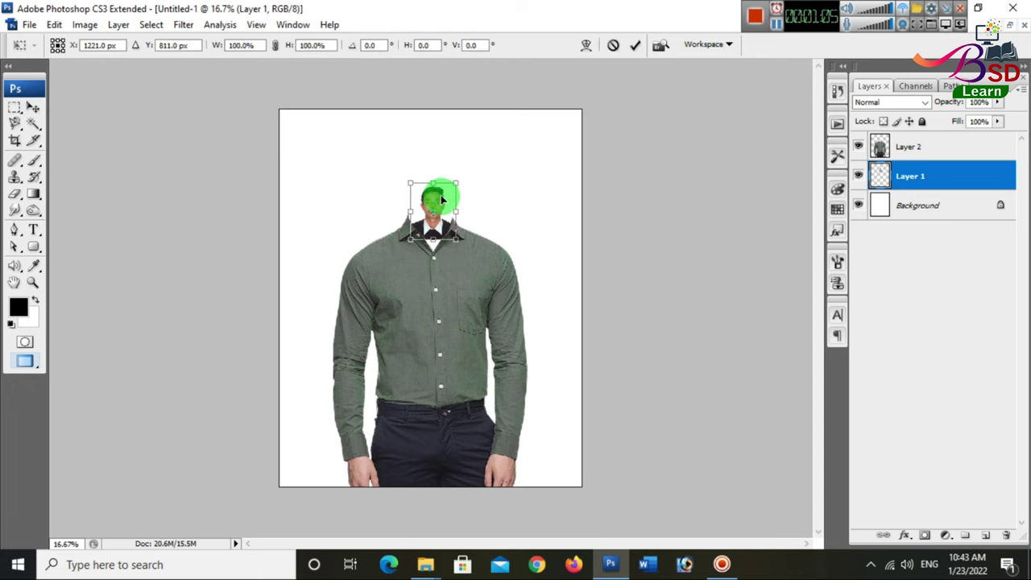
pyautogui.moveTo(456, 242); pyautogui.dragTo(500, 304)
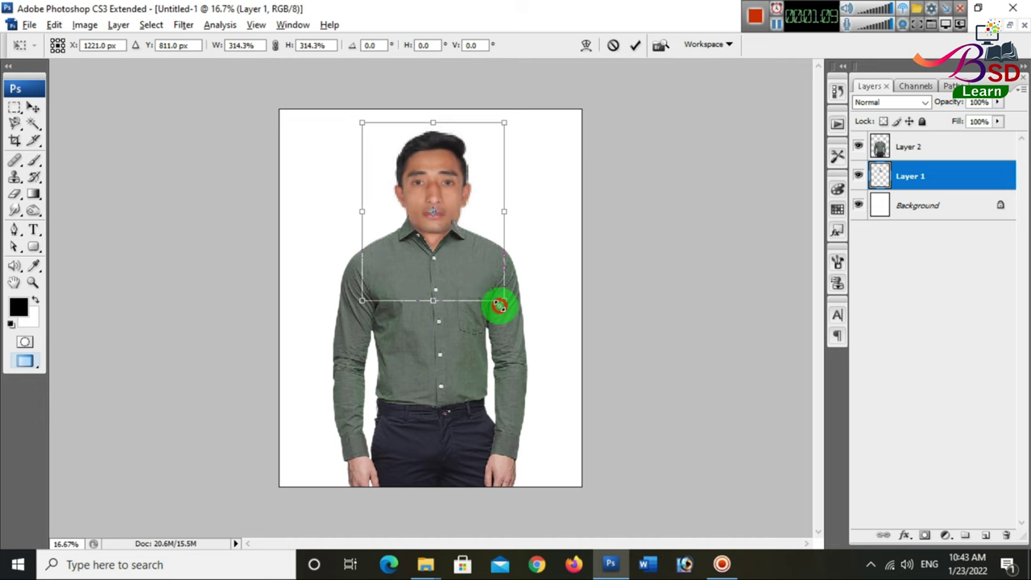
pyautogui.moveTo(463, 217)
pyautogui.mouseDown()
pyautogui.moveTo(460, 185)
pyautogui.moveTo(448, 182)
pyautogui.mouseUp()
pyautogui.press('Return')
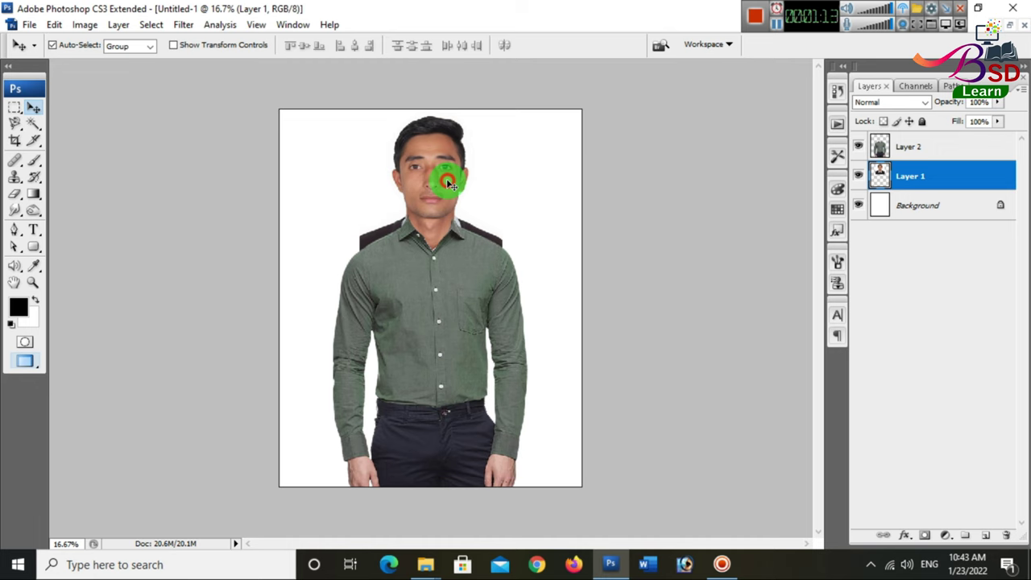
# Zoom in and refine the head to 92.2% × 95.5%, nudging it above the collar
pyautogui.click(436, 185)
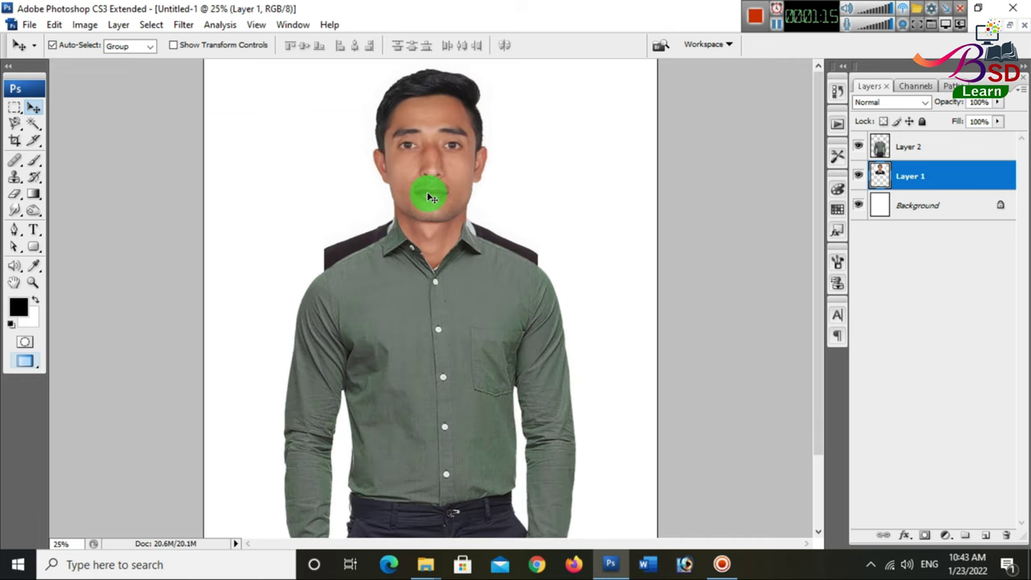
pyautogui.moveTo(431, 197); pyautogui.dragTo(433, 197)
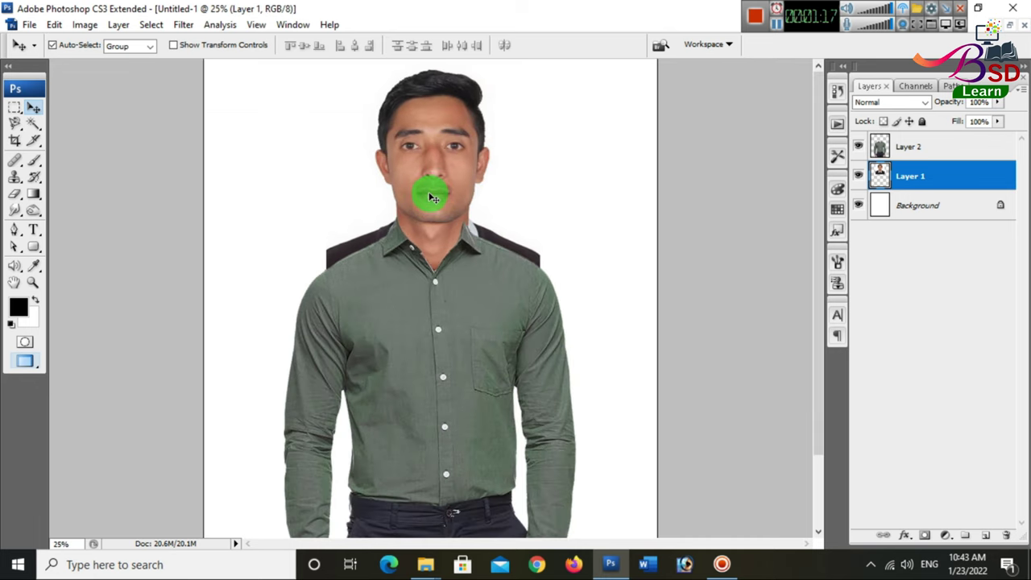
pyautogui.hotkey('ctrl', 't')
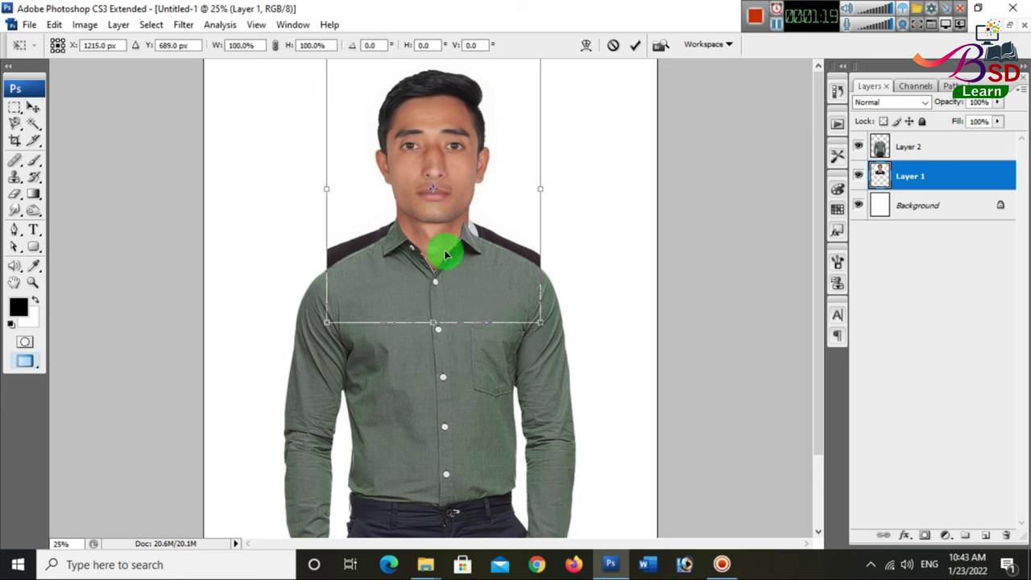
pyautogui.moveTo(539, 324); pyautogui.dragTo(530, 318)
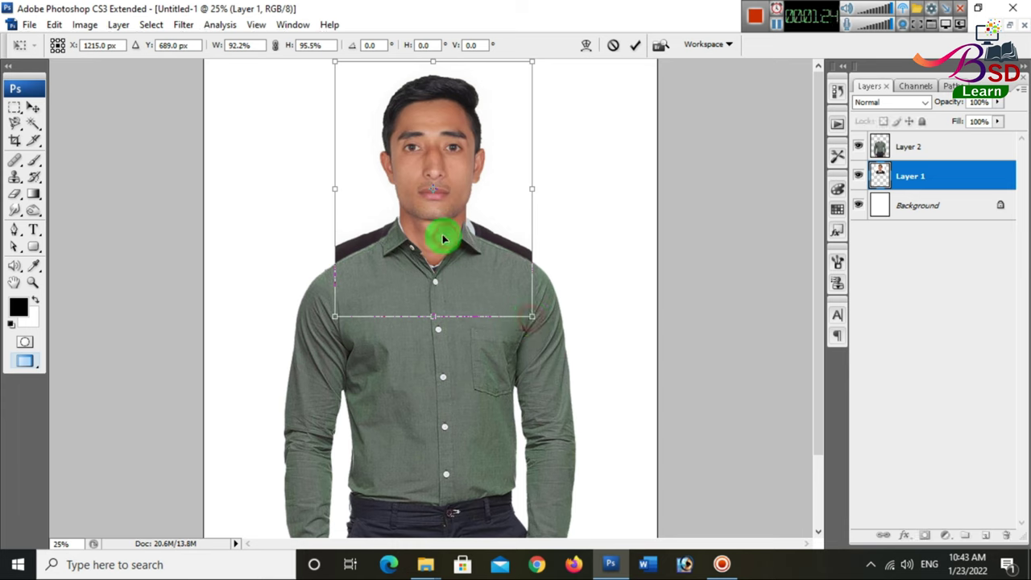
pyautogui.press('Left')
pyautogui.press('Left')
pyautogui.press('Left')
pyautogui.press('Left')
pyautogui.press('Left')
pyautogui.press('Left')
pyautogui.press('Left')
pyautogui.press('Left')
pyautogui.press('Left')
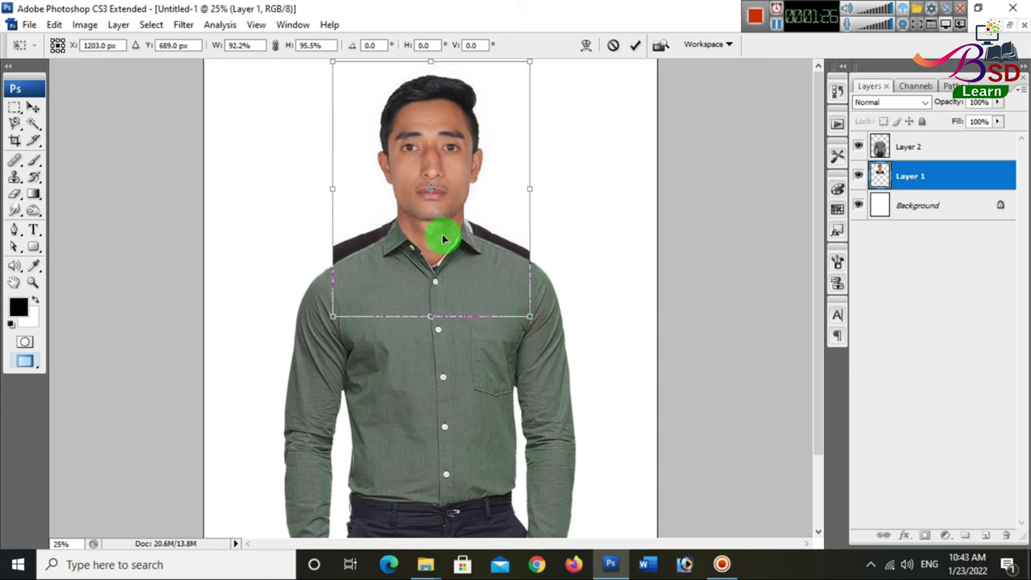
pyautogui.press('Up')
pyautogui.press('Up')
pyautogui.press('Up')
pyautogui.press('Down')
pyautogui.press('Down')
pyautogui.press('Down')
pyautogui.press('Down')
pyautogui.press('Down')
pyautogui.press('Down')
pyautogui.press('Down')
pyautogui.press('Down')
pyautogui.press('Down')
pyautogui.press('Down')
pyautogui.press('Down')
pyautogui.press('Down')
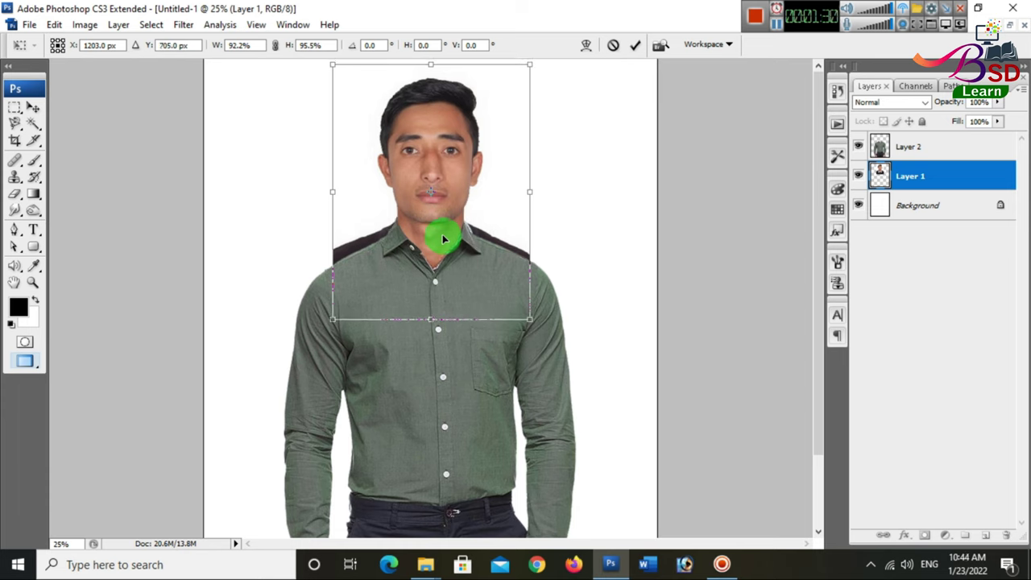
pyautogui.press('Return')
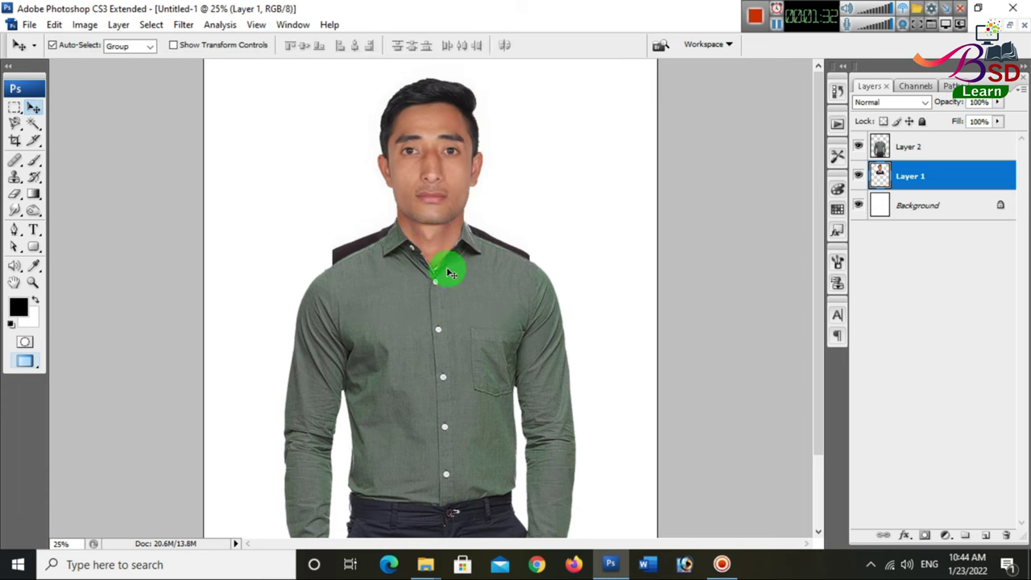
# Pick the Eraser Tool and erase the dark patches on both shoulders
pyautogui.click(16, 198)
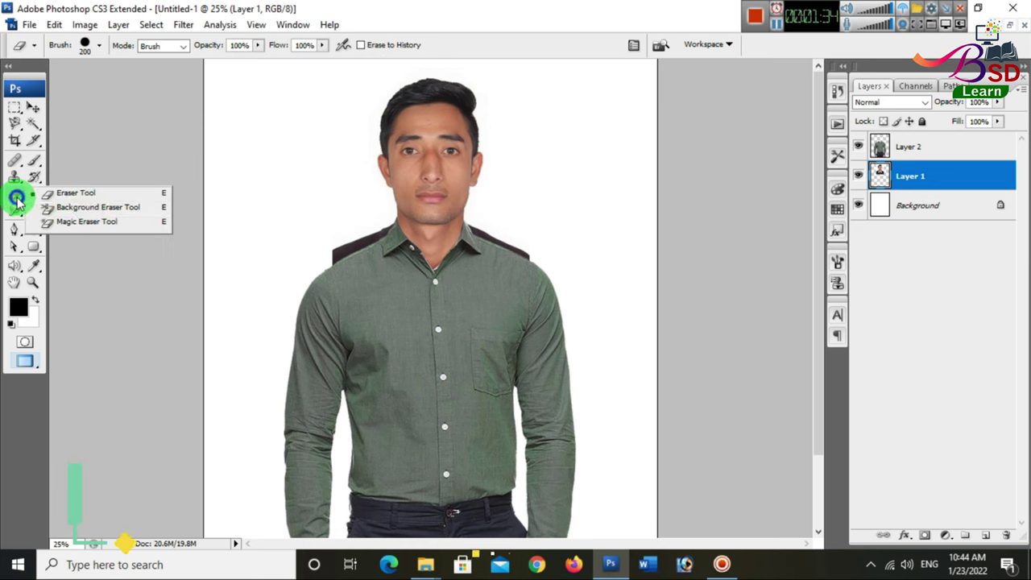
pyautogui.moveTo(18, 201); pyautogui.dragTo(46, 203)
pyautogui.click(52, 195)
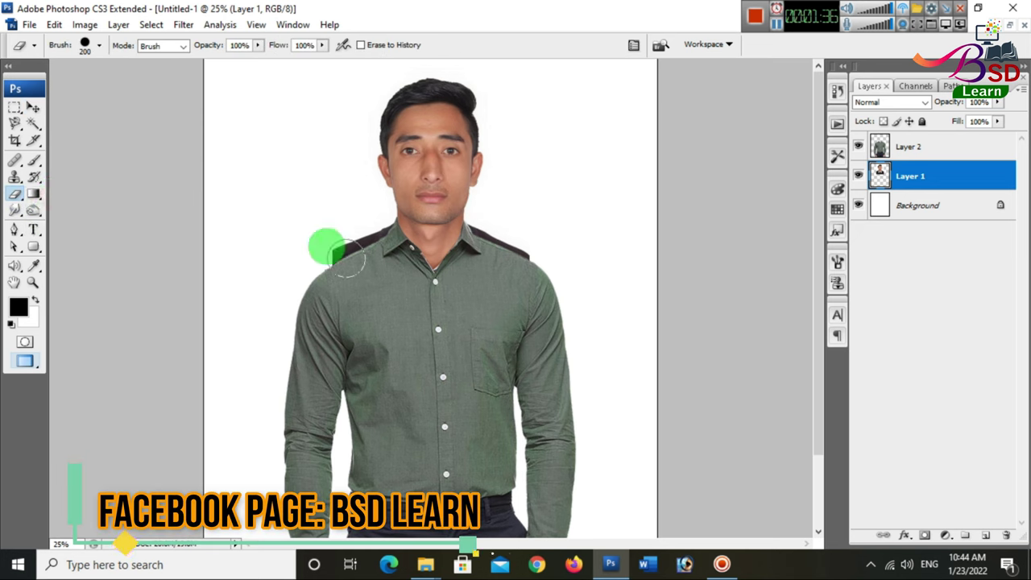
pyautogui.moveTo(367, 249); pyautogui.dragTo(330, 266)
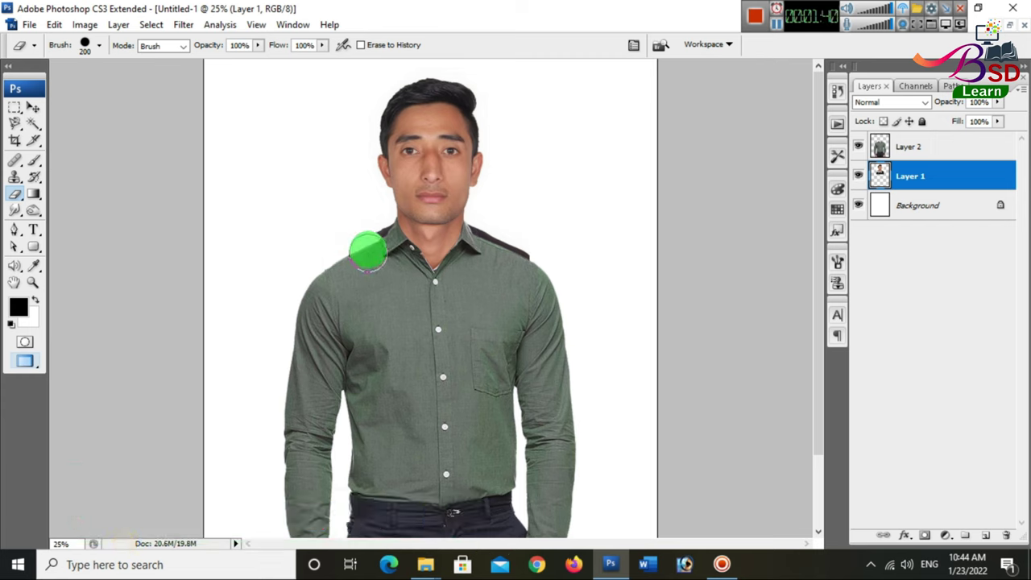
pyautogui.moveTo(373, 241)
pyautogui.mouseDown()
pyautogui.moveTo(500, 261)
pyautogui.moveTo(515, 253)
pyautogui.mouseUp()
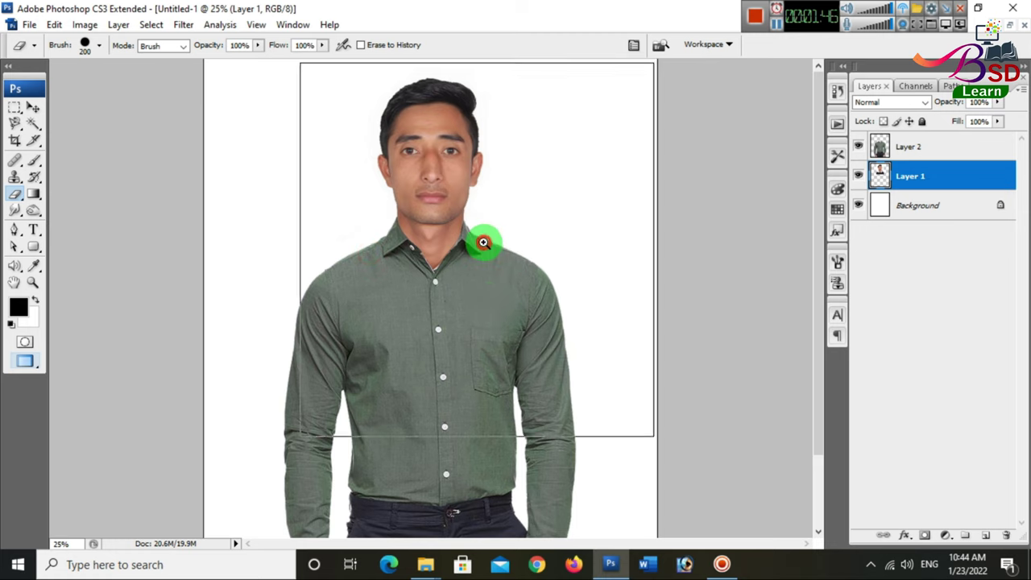
# Zoom in and clean up the remaining left shoulder edge
pyautogui.hotkey('ctrl', '+')
pyautogui.hotkey('ctrl', '+')
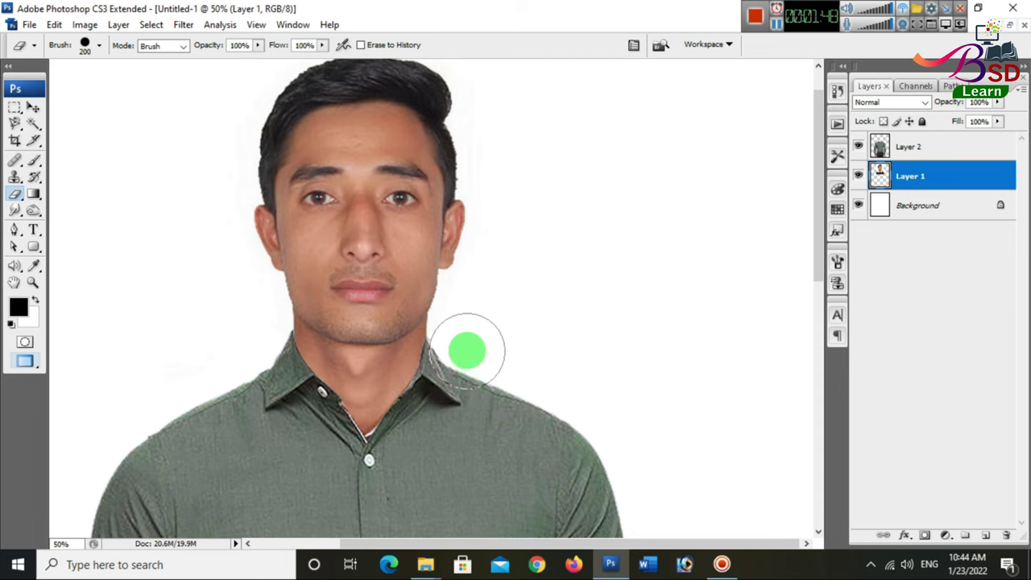
pyautogui.click(157, 429)
pyautogui.scroll(-2, 159, 430)
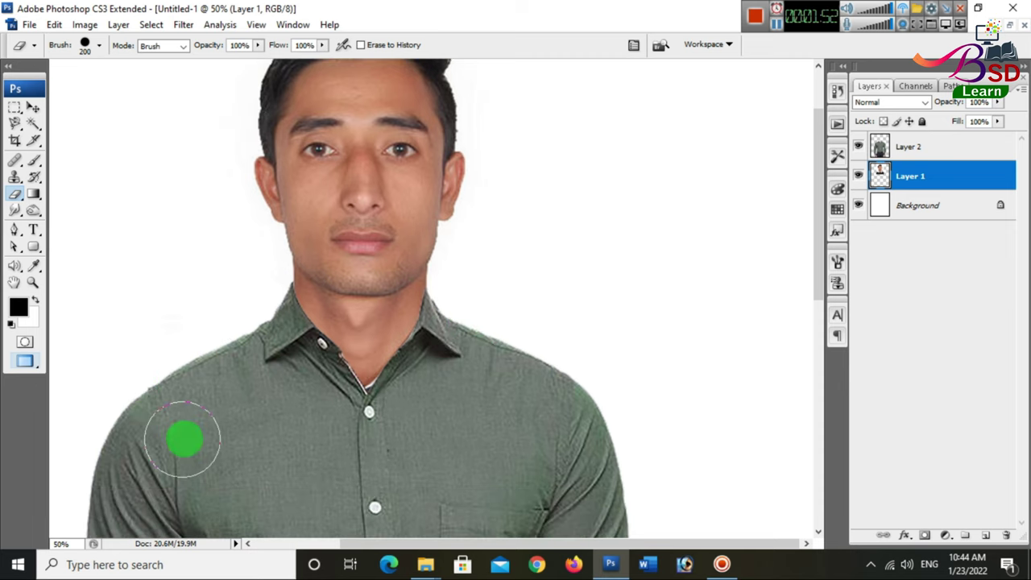
pyautogui.click(28, 113)
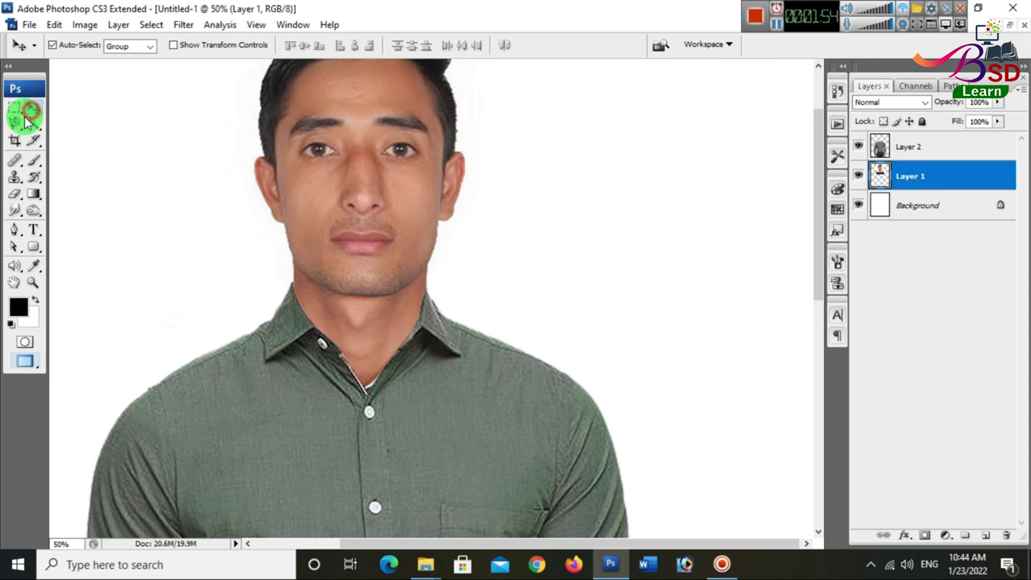
# Zoom the collar to 100% and smudge along the V-neck edge at 50% strength
pyautogui.click(373, 339)
pyautogui.click(378, 342)
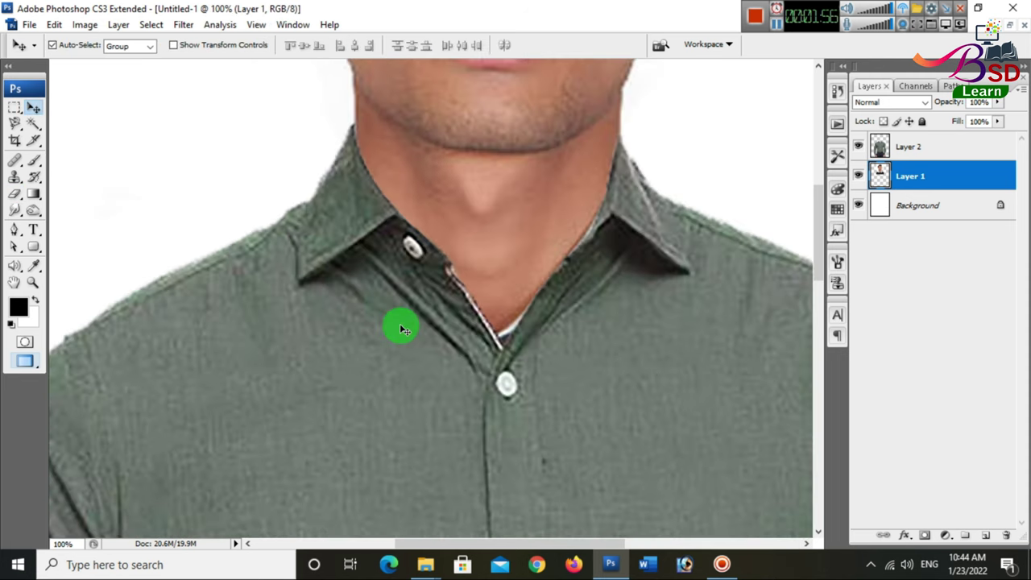
pyautogui.moveTo(15, 211); pyautogui.dragTo(84, 250)
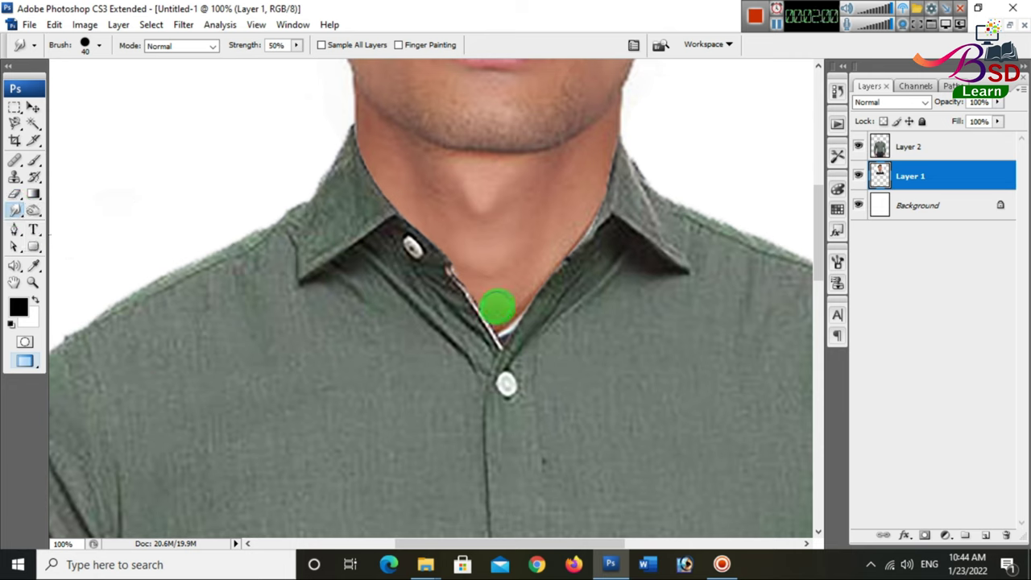
pyautogui.click(550, 290)
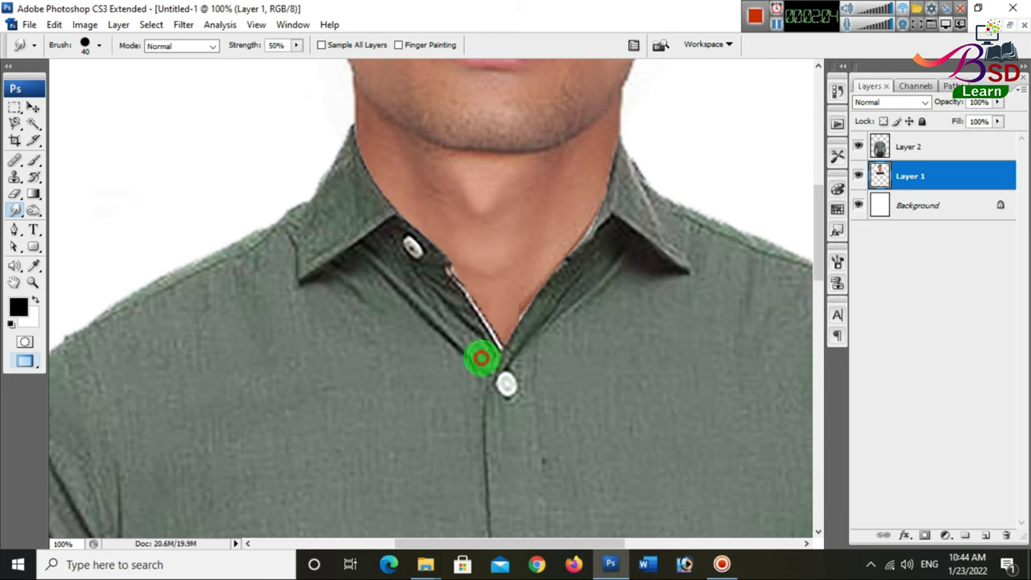
pyautogui.moveTo(548, 368)
pyautogui.mouseDown()
pyautogui.moveTo(541, 290)
pyautogui.moveTo(573, 299)
pyautogui.mouseUp()
pyautogui.moveTo(479, 300); pyautogui.dragTo(492, 322)
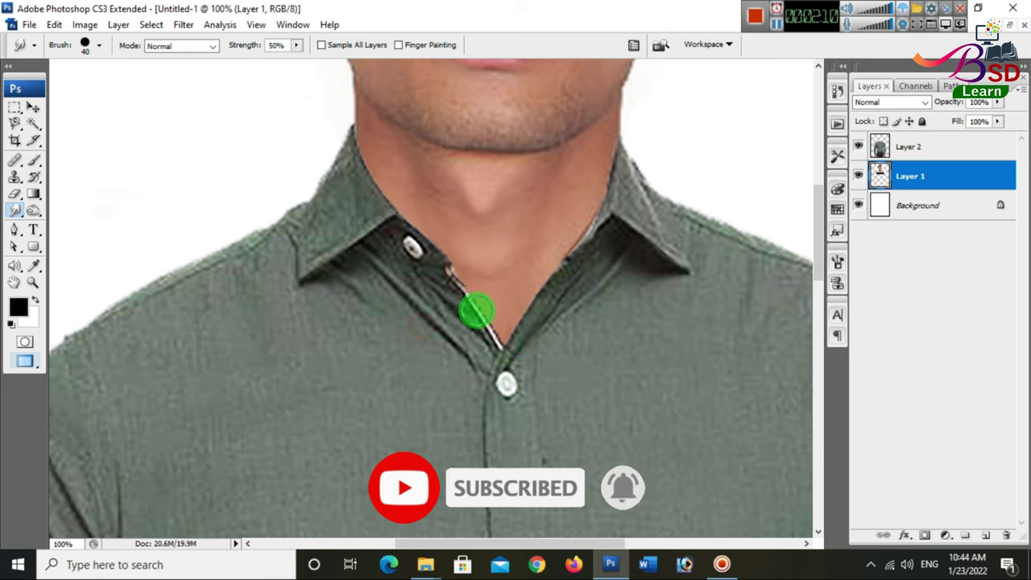
# Switch back to the Move tool and zoom out to view the whole face
pyautogui.click(32, 108)
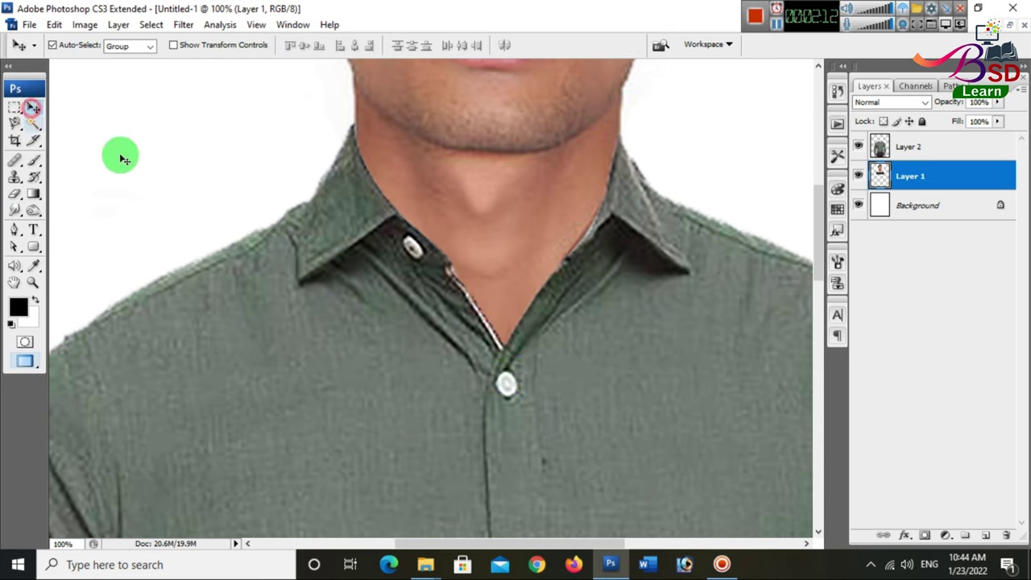
pyautogui.keyDown('alt'); pyautogui.click(343, 213); pyautogui.keyUp('alt')
pyautogui.keyDown('alt'); pyautogui.click(340, 214); pyautogui.keyUp('alt')
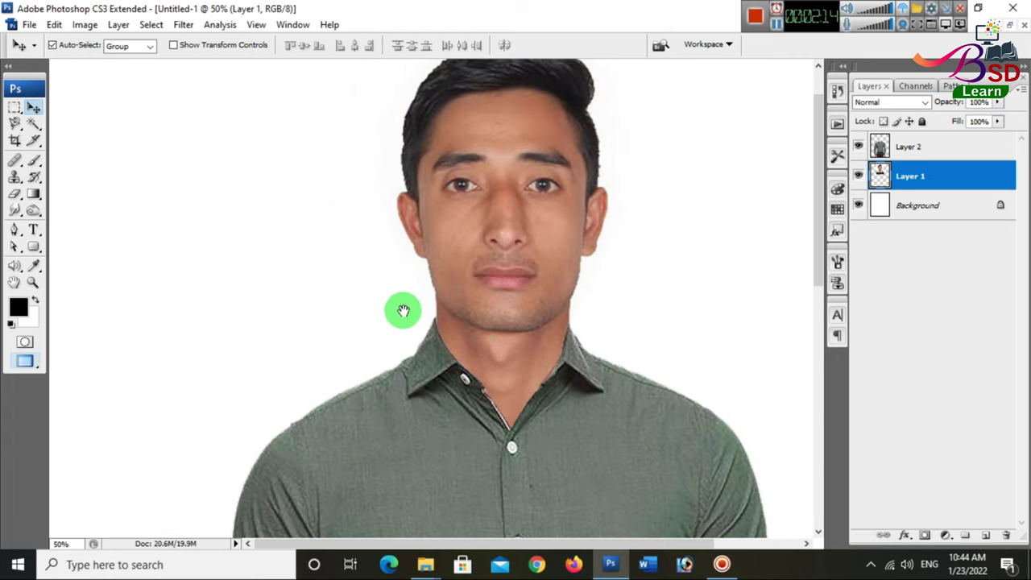
pyautogui.keyDown('ctrl'); pyautogui.click(481, 319); pyautogui.keyUp('ctrl')
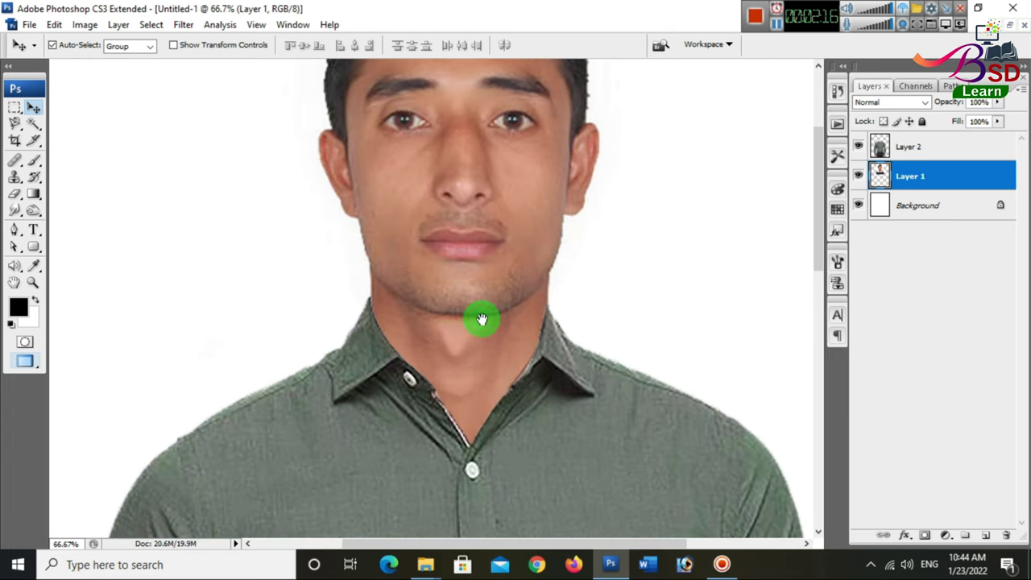
pyautogui.keyDown('alt'); pyautogui.click(440, 281); pyautogui.keyUp('alt')
pyautogui.keyDown('alt'); pyautogui.click(440, 280); pyautogui.keyUp('alt')
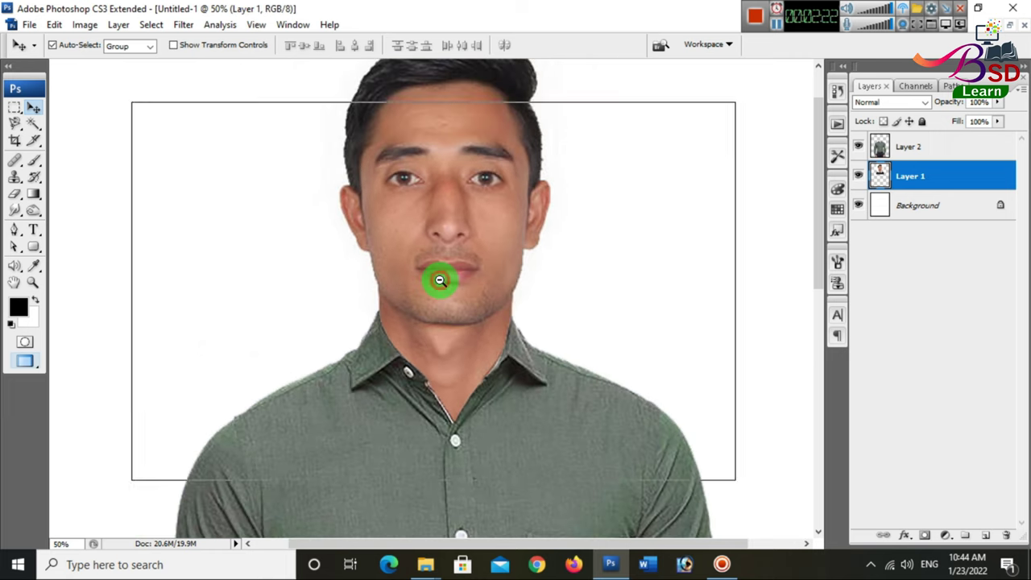
pyautogui.hotkey('ctrl', '-')
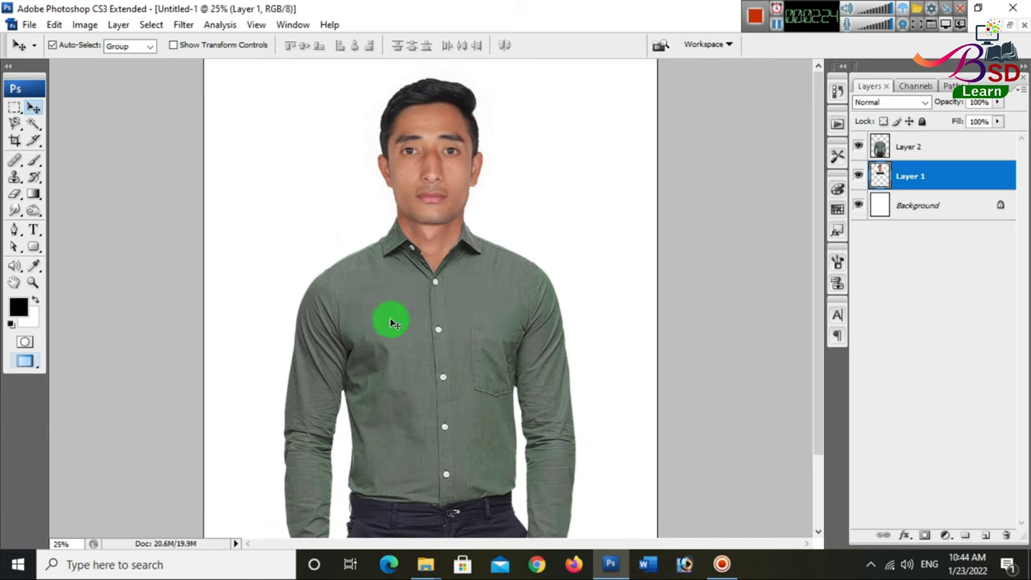
pyautogui.keyDown('alt'); pyautogui.click(422, 323); pyautogui.keyUp('alt')
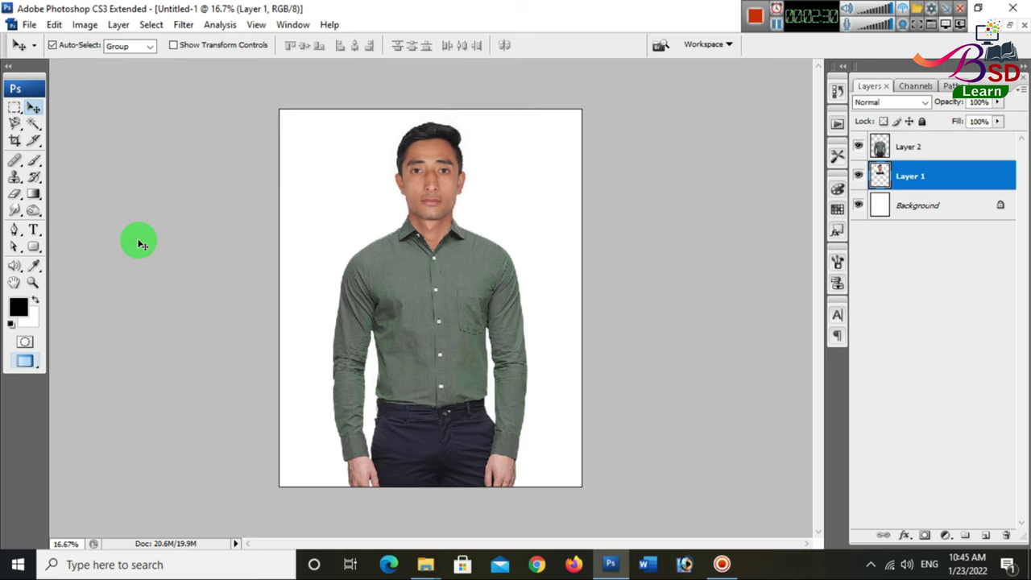
pyautogui.click(925, 178)
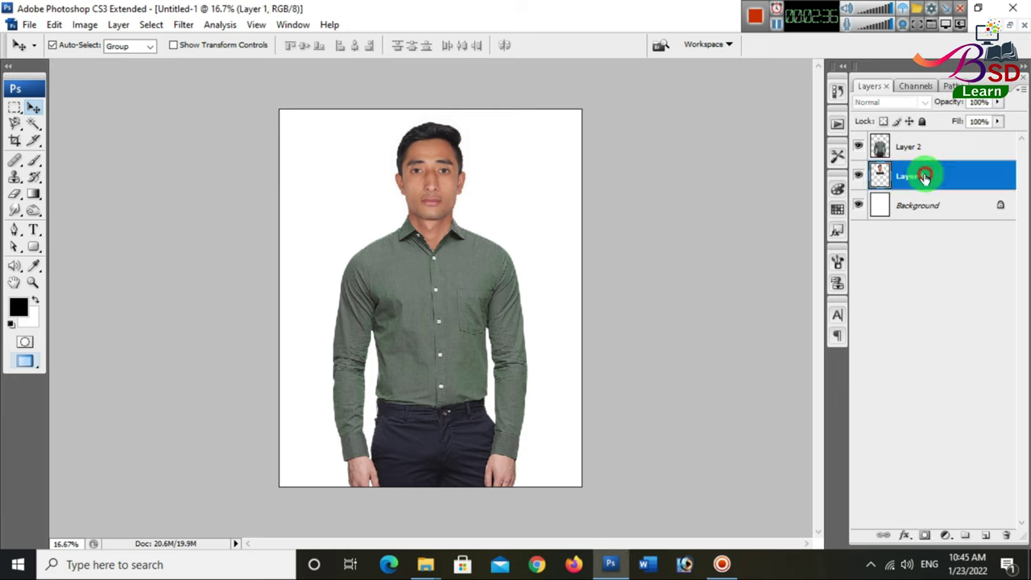
# Apply Curves to the head layer, lifting the midpoint from input 108 to output 125
pyautogui.click(80, 26)
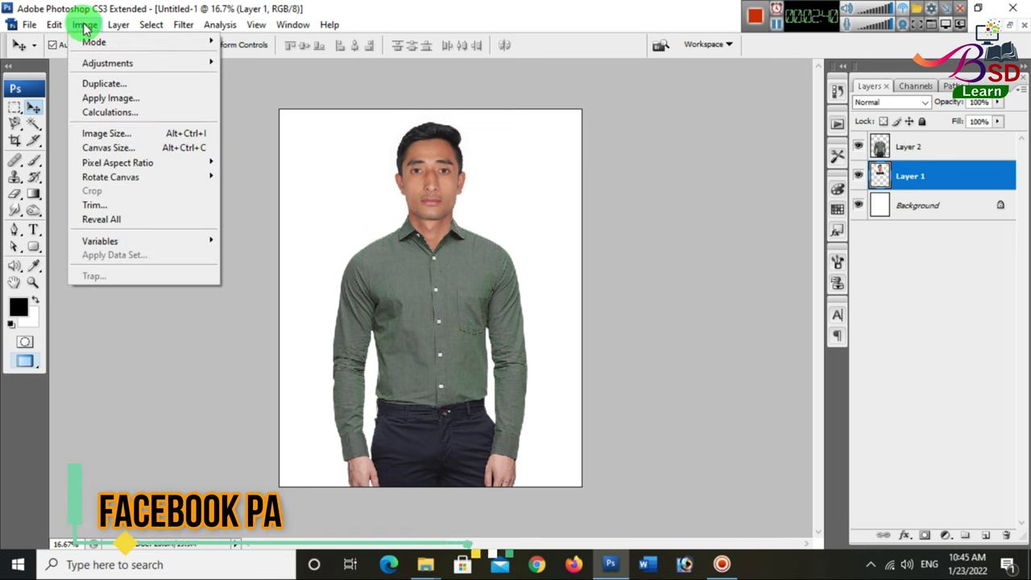
pyautogui.click(84, 27)
pyautogui.click(85, 26)
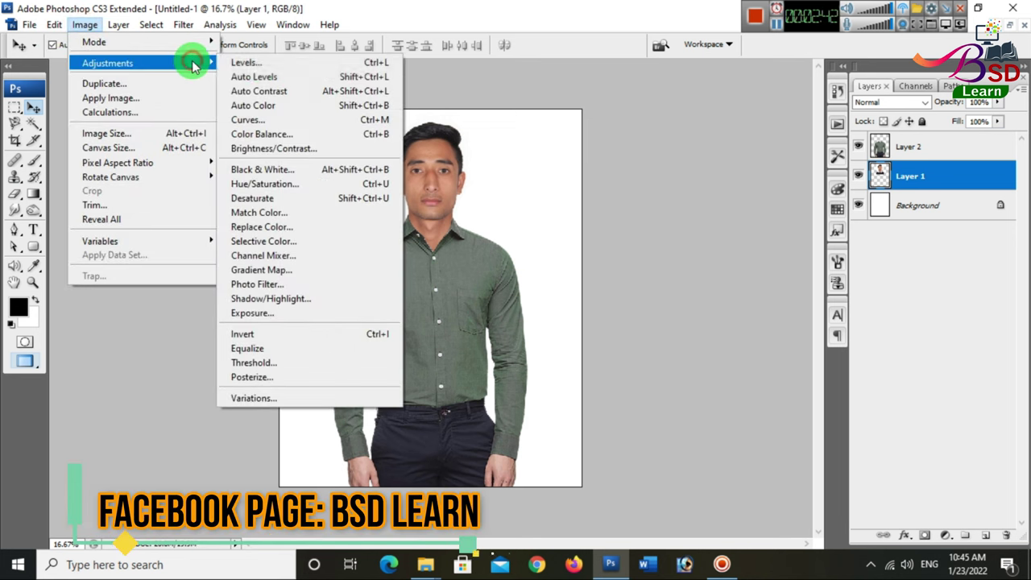
pyautogui.click(256, 121)
pyautogui.moveTo(747, 318); pyautogui.dragTo(746, 306)
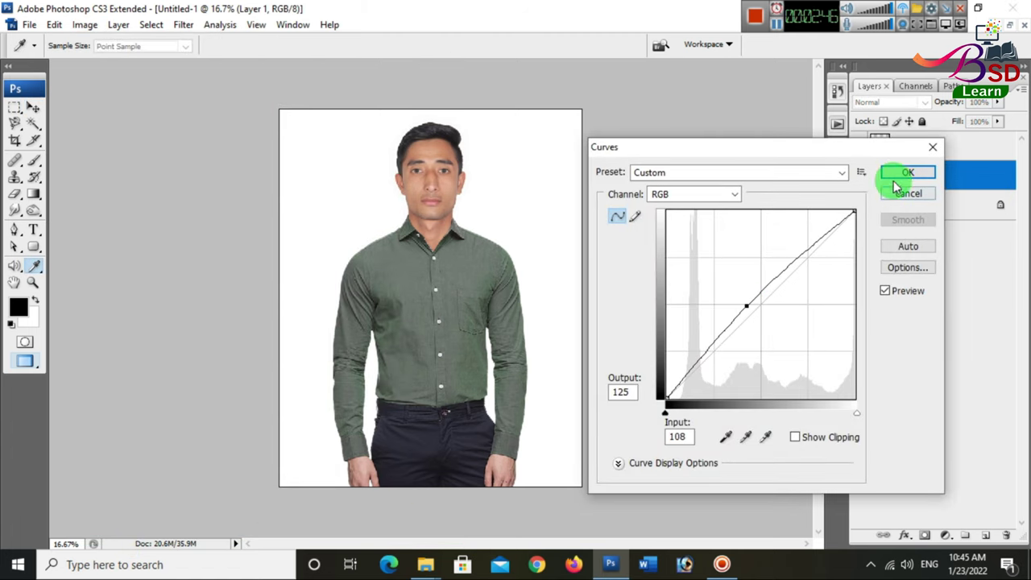
pyautogui.click(899, 173)
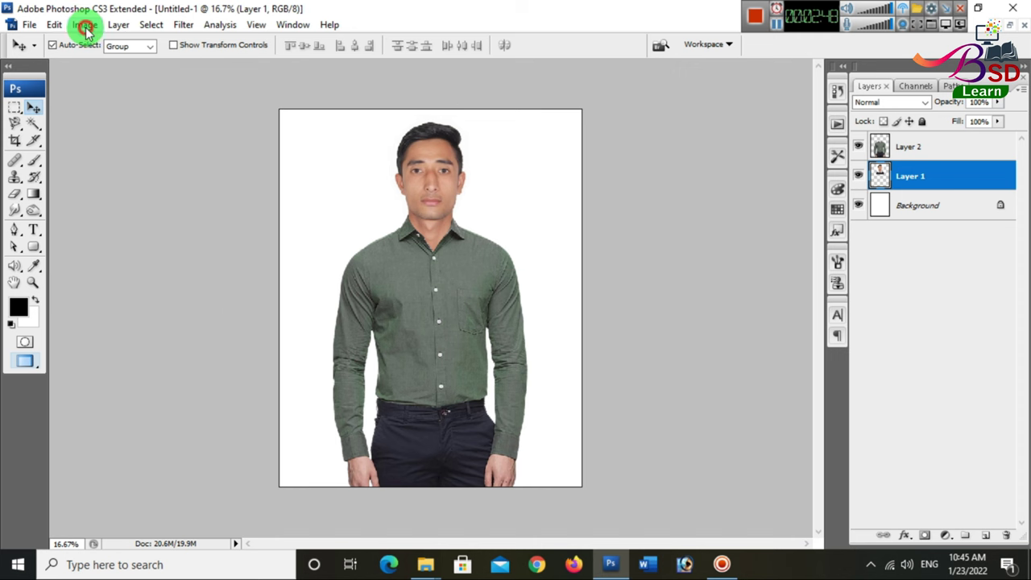
# Apply Auto Levels to the head layer and zoom to 33.3% to inspect
pyautogui.click(86, 27)
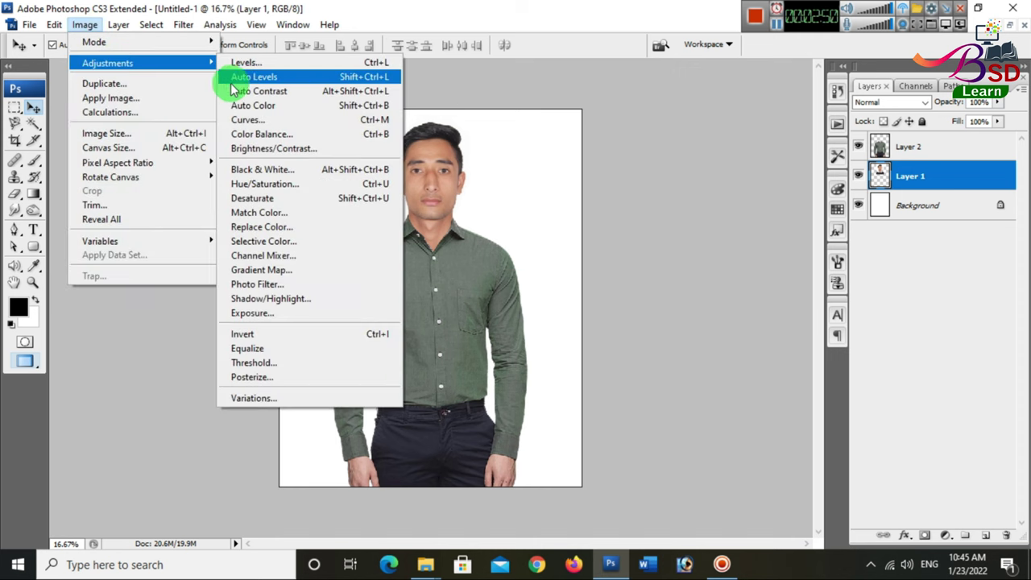
pyautogui.click(271, 78)
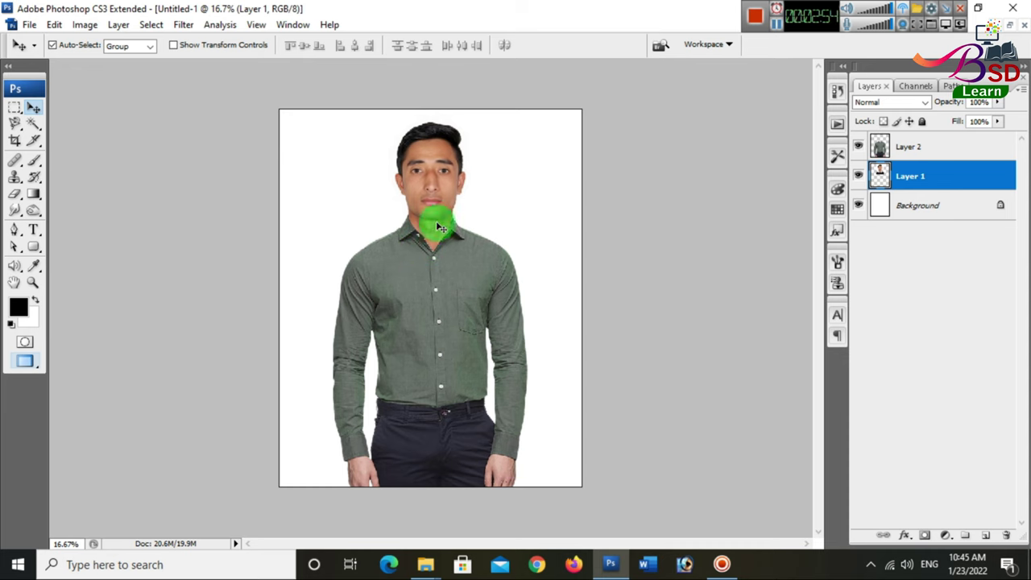
pyautogui.click(444, 195)
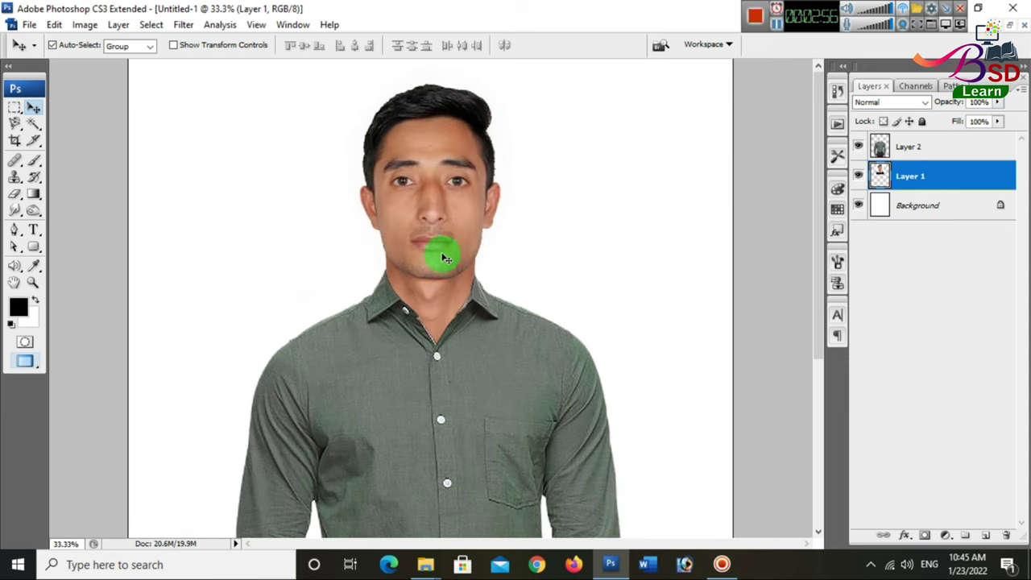
# Set the head layer's midtone Color Balance levels to +11, +6, -1 and confirm
pyautogui.click(86, 25)
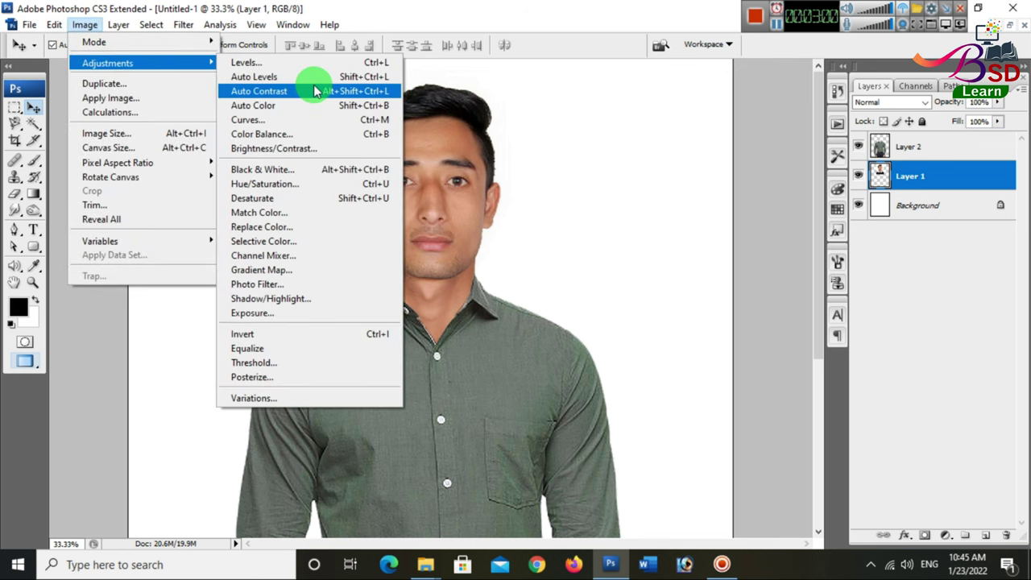
pyautogui.click(293, 137)
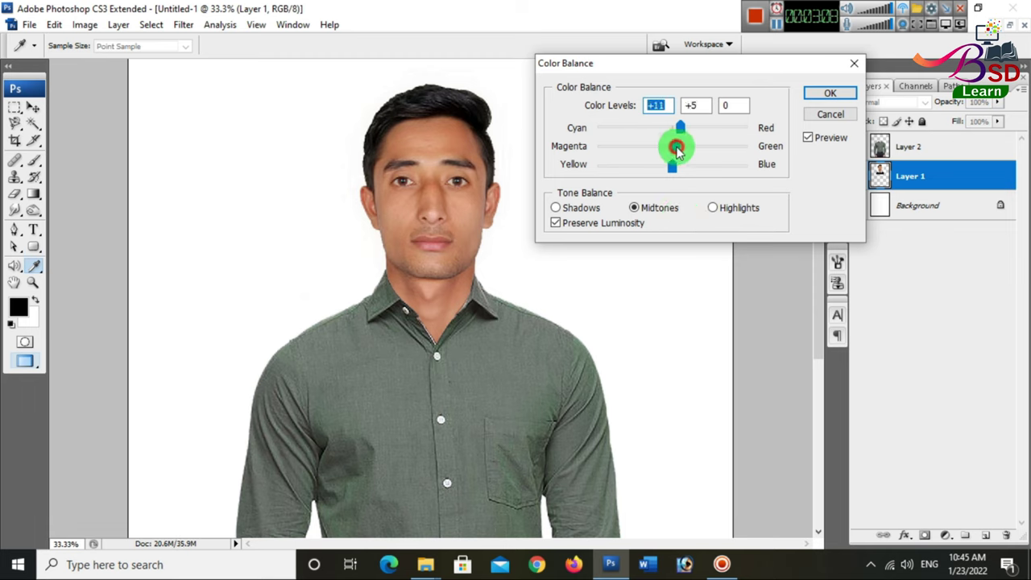
pyautogui.moveTo(676, 151); pyautogui.dragTo(678, 148)
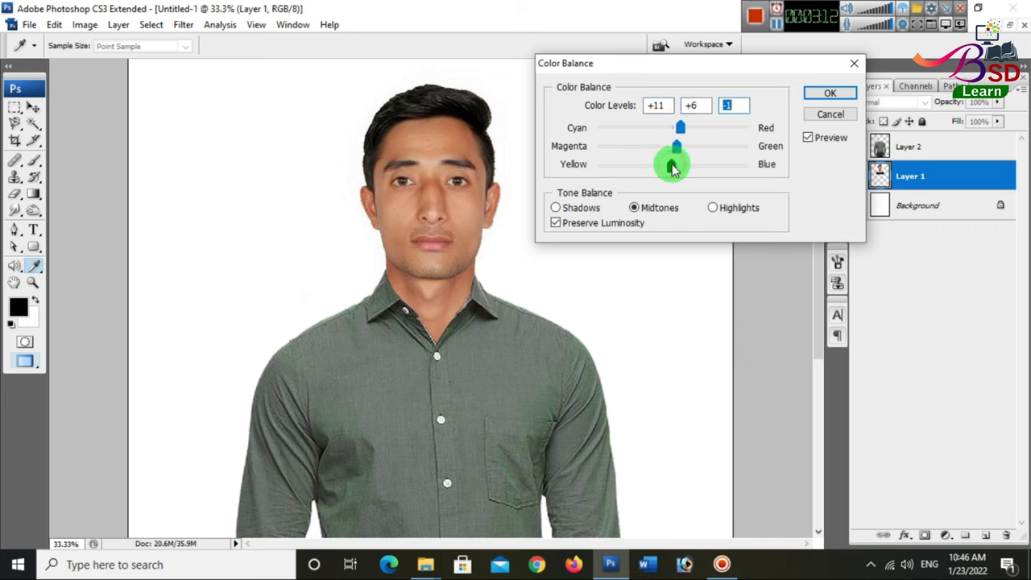
pyautogui.click(809, 98)
# Zoom out, then merge Layer 1, Layer 2 and Background into one Background layer
pyautogui.press('v')
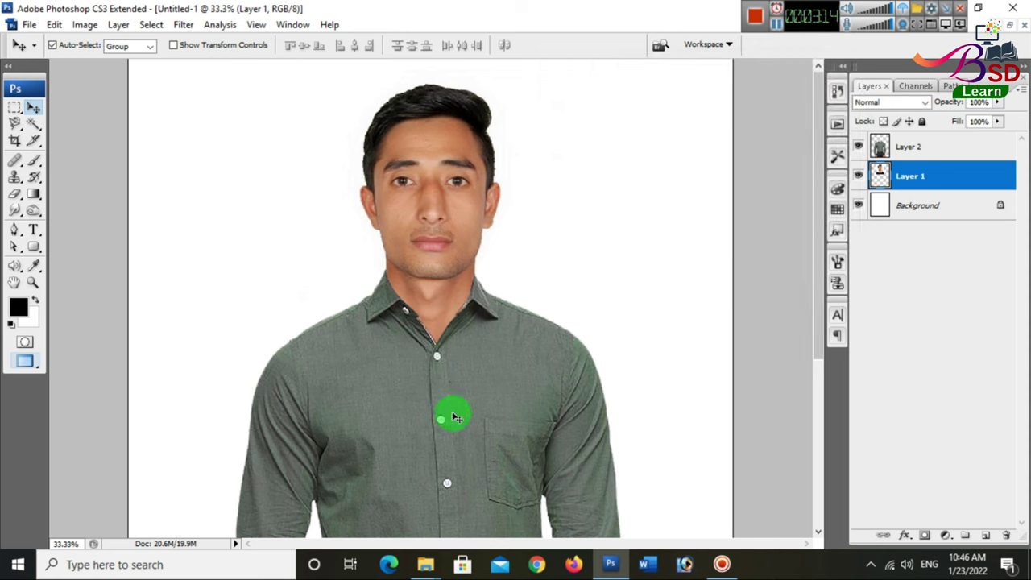
pyautogui.keyDown('ctrl'); pyautogui.keyDown('alt'); pyautogui.click(470, 375); pyautogui.keyUp('alt'); pyautogui.keyUp('ctrl')
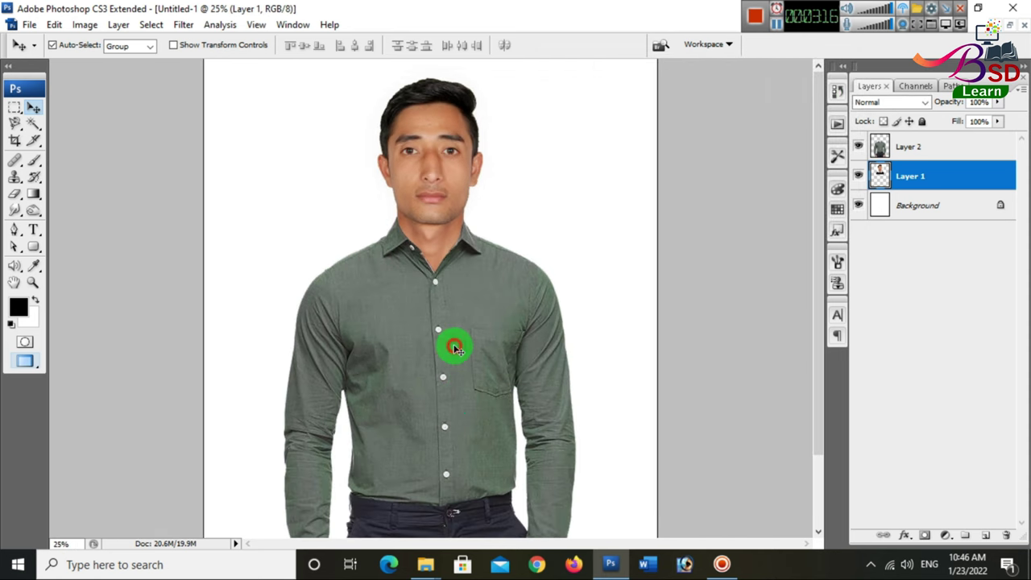
pyautogui.click(455, 348)
pyautogui.keyDown('shift'); pyautogui.click(913, 177); pyautogui.keyUp('shift')
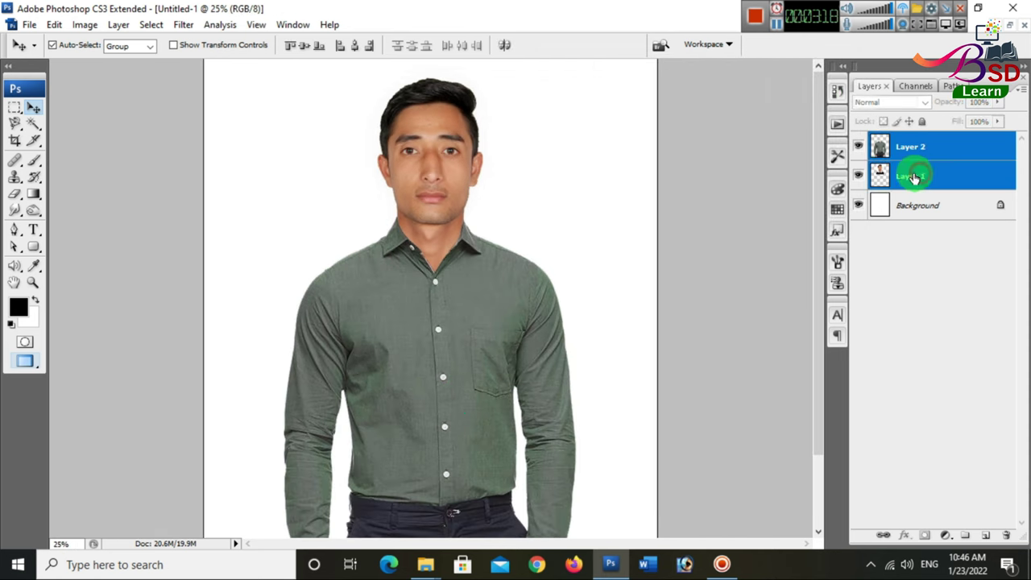
pyautogui.keyDown('shift'); pyautogui.click(918, 207); pyautogui.keyUp('shift')
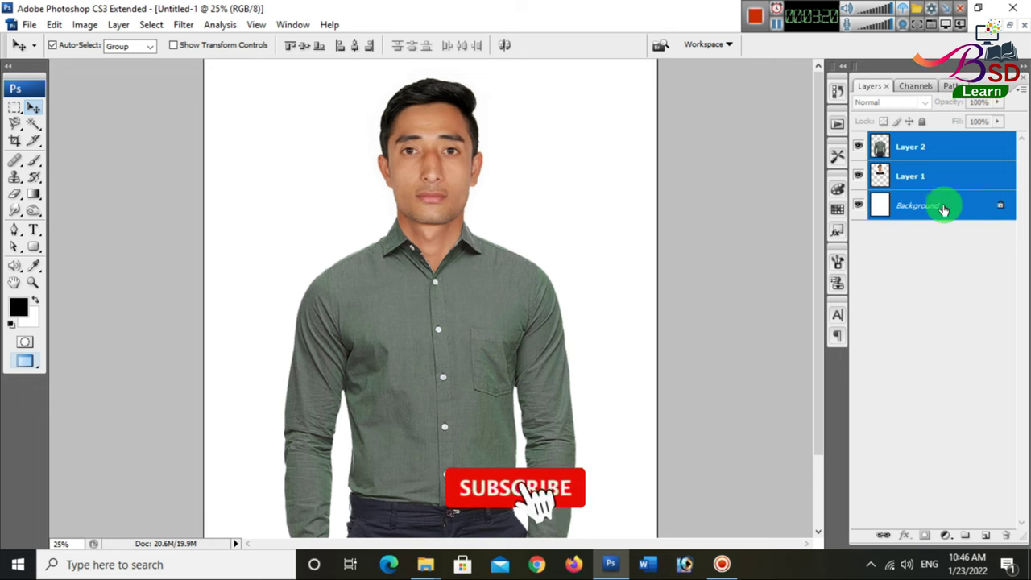
pyautogui.rightClick(944, 208)
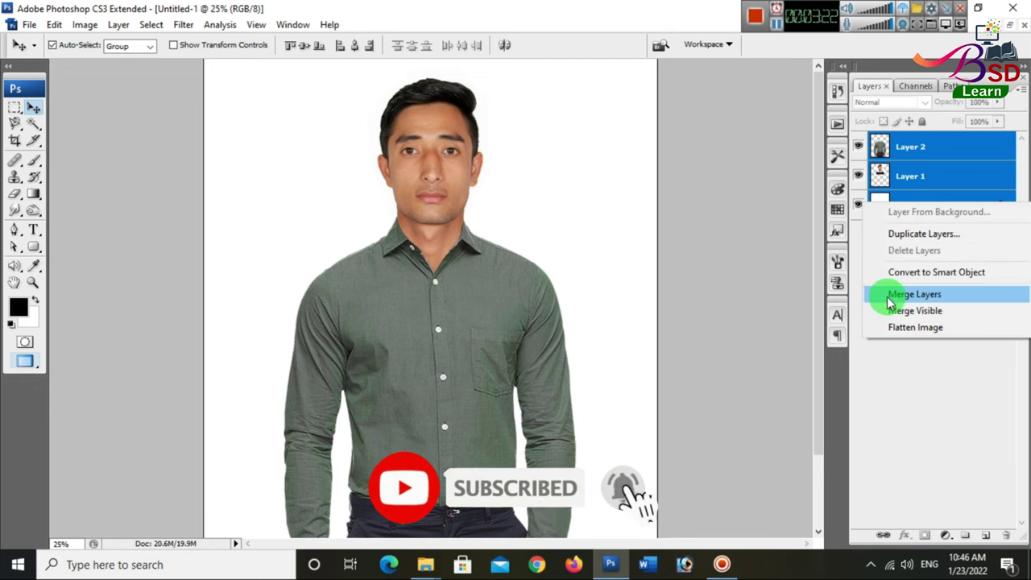
pyautogui.click(913, 294)
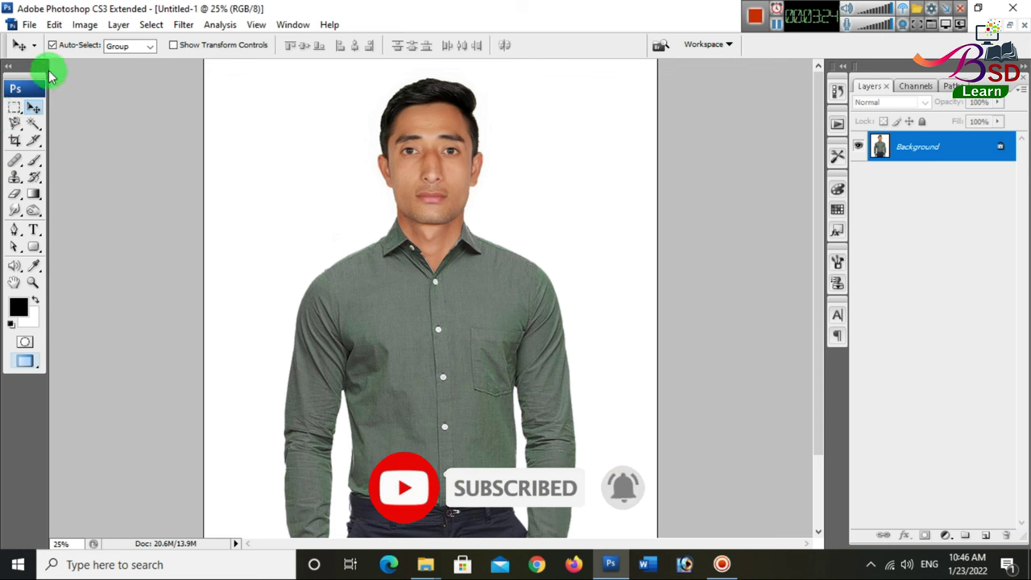
pyautogui.click(84, 25)
pyautogui.moveTo(107, 63)
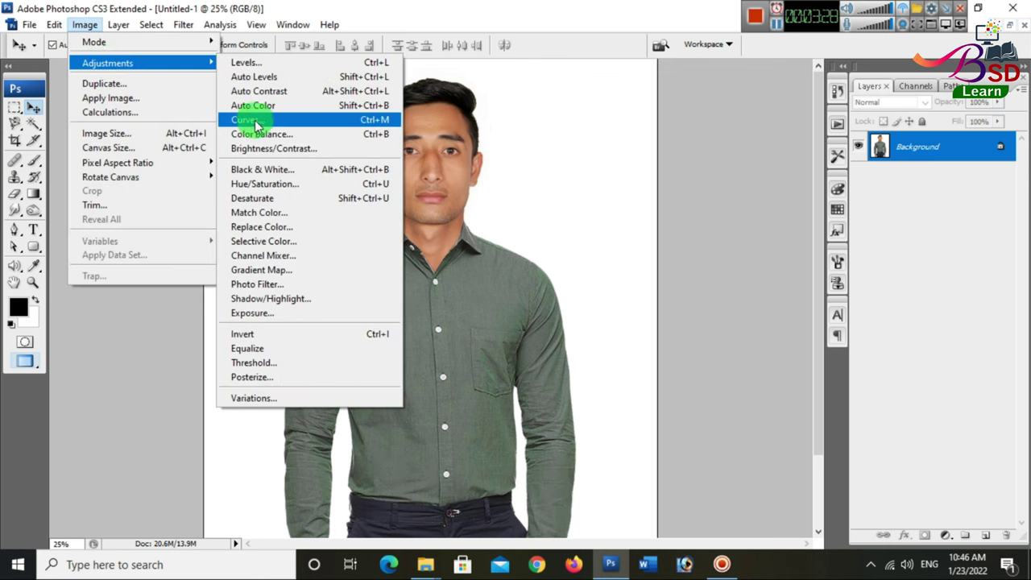
# Apply a Levels adjustment that slightly darkens the photo and greys the white backdrop, then zoom out
pyautogui.click(258, 134)
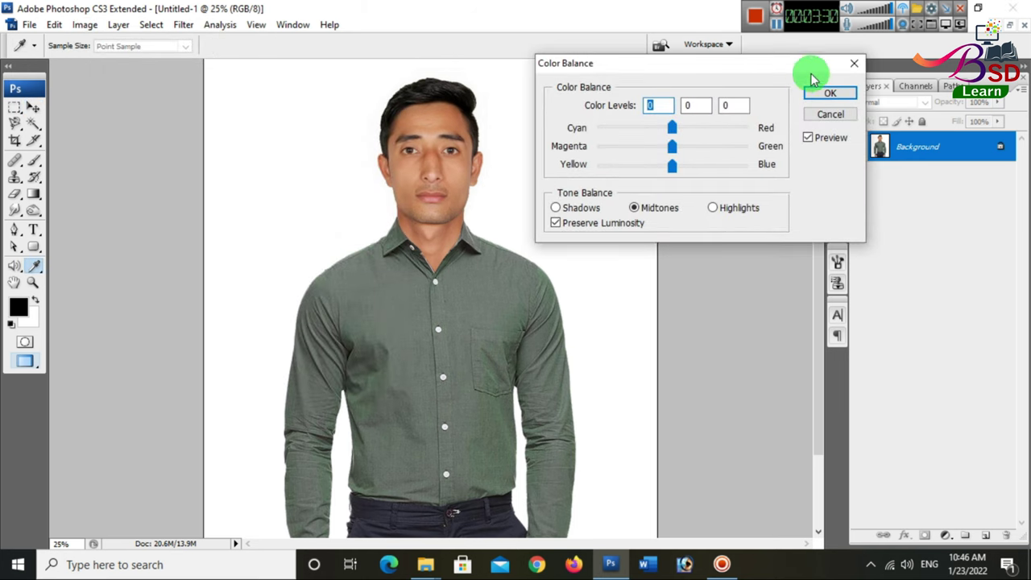
pyautogui.click(851, 64)
pyautogui.click(84, 25)
pyautogui.moveTo(107, 63)
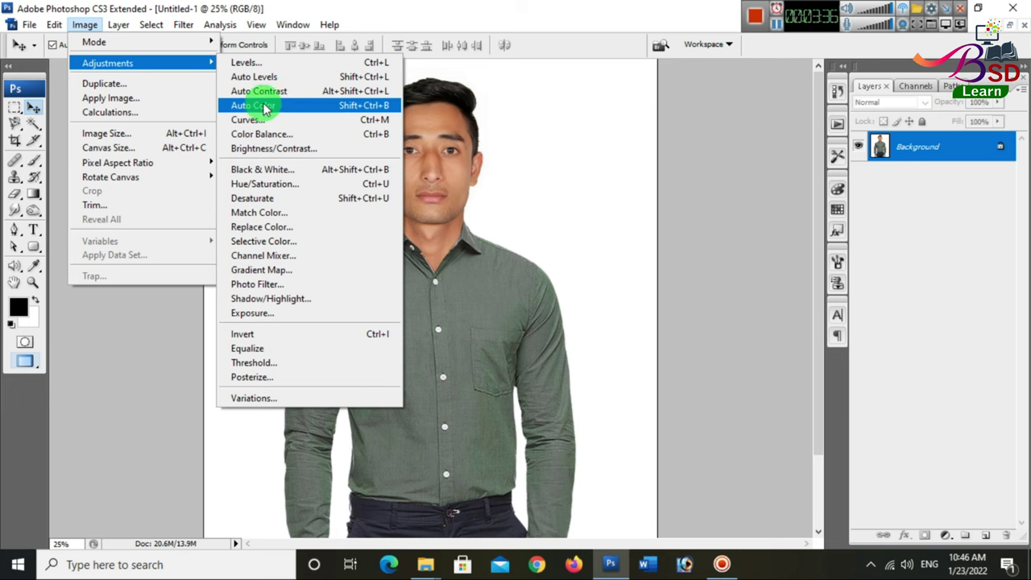
pyautogui.click(268, 63)
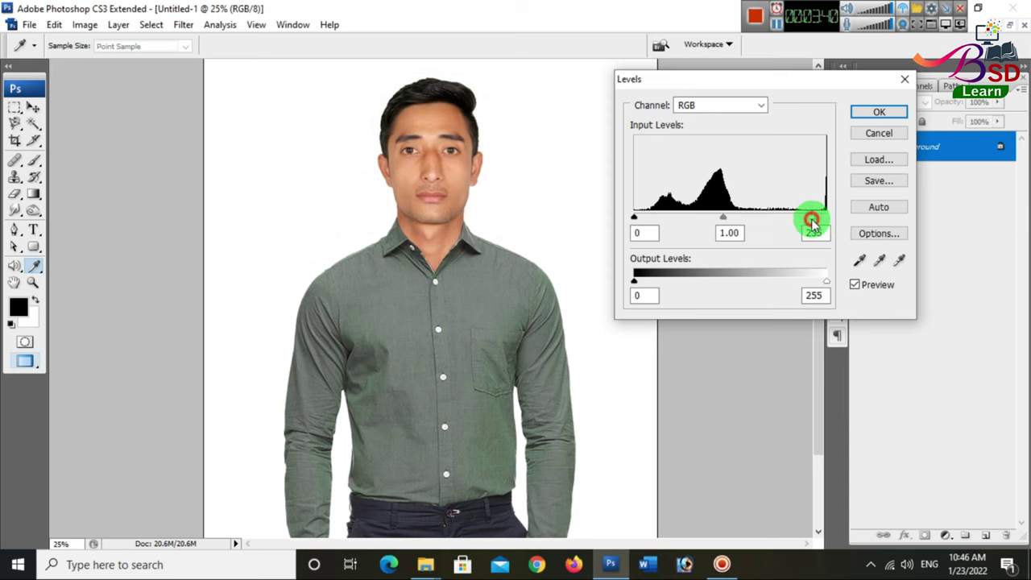
pyautogui.moveTo(807, 219); pyautogui.dragTo(828, 220)
pyautogui.moveTo(728, 220)
pyautogui.mouseDown()
pyautogui.moveTo(739, 218)
pyautogui.moveTo(731, 223)
pyautogui.mouseUp()
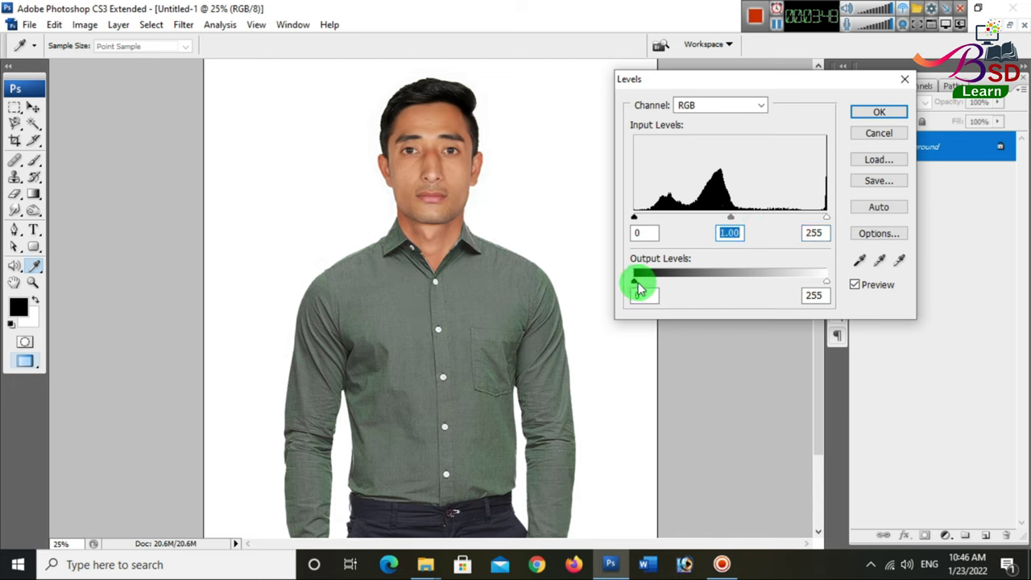
pyautogui.moveTo(645, 285); pyautogui.dragTo(634, 282)
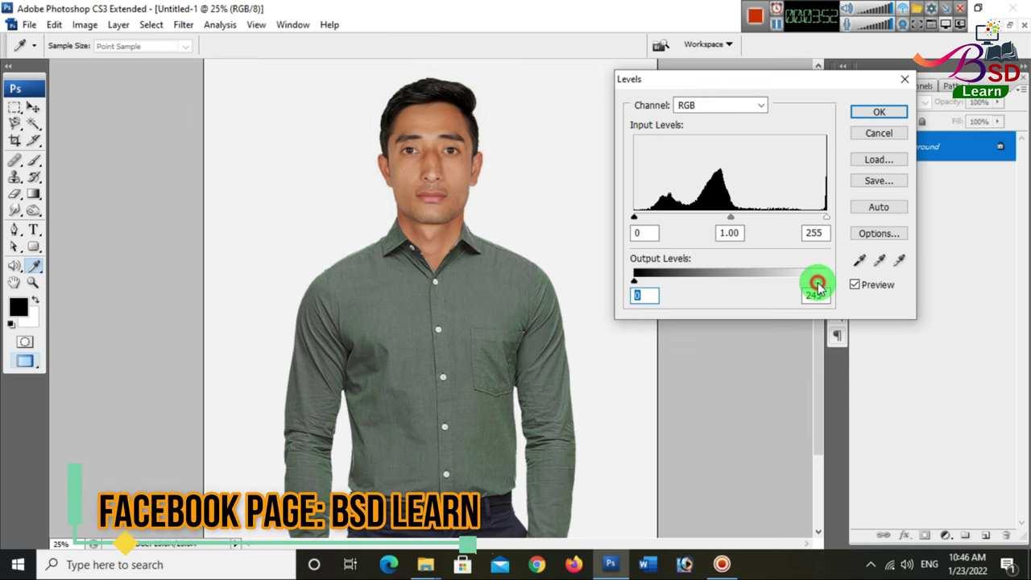
pyautogui.click(886, 111)
pyautogui.press('v')
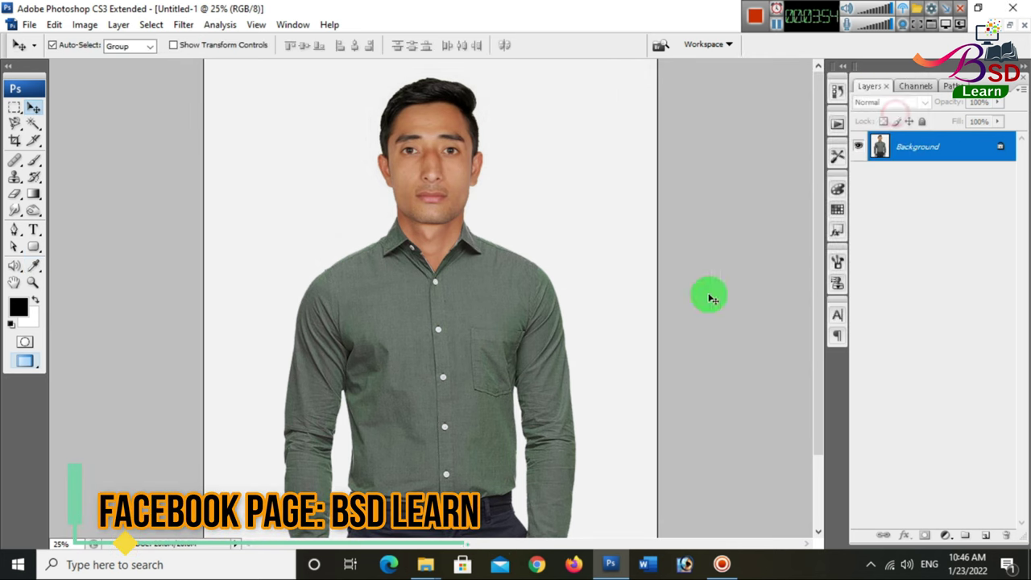
pyautogui.hotkey('ctrl', '-')
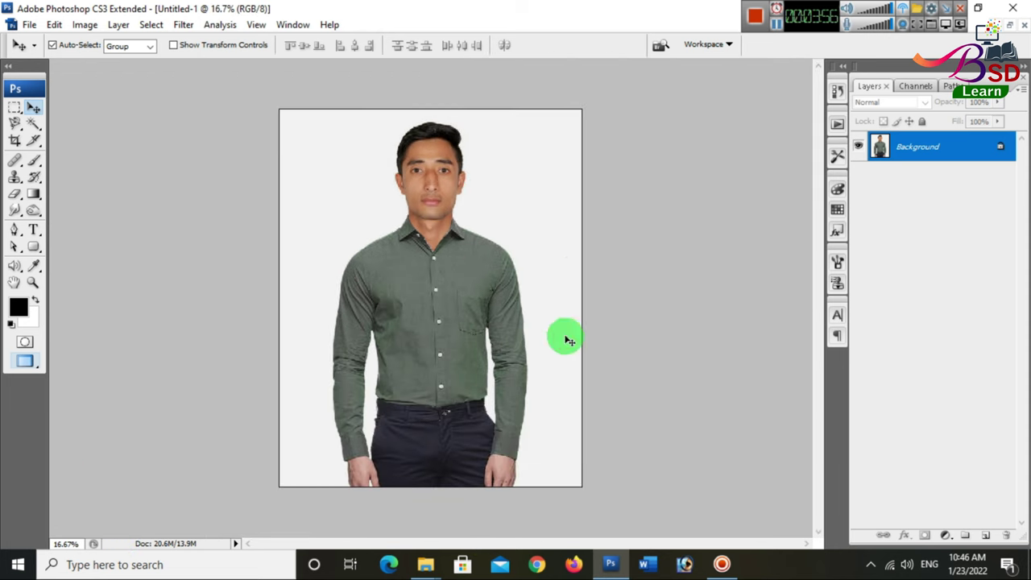
# Save the image as new photo.jpg in JPEG format at quality 12
pyautogui.click(29, 25)
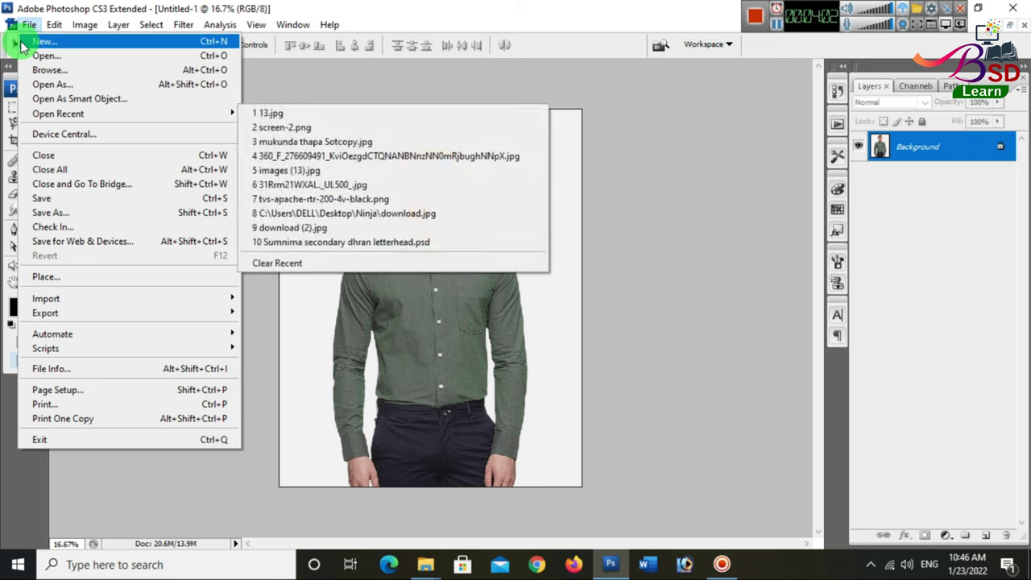
pyautogui.click(49, 201)
pyautogui.write('new photo')
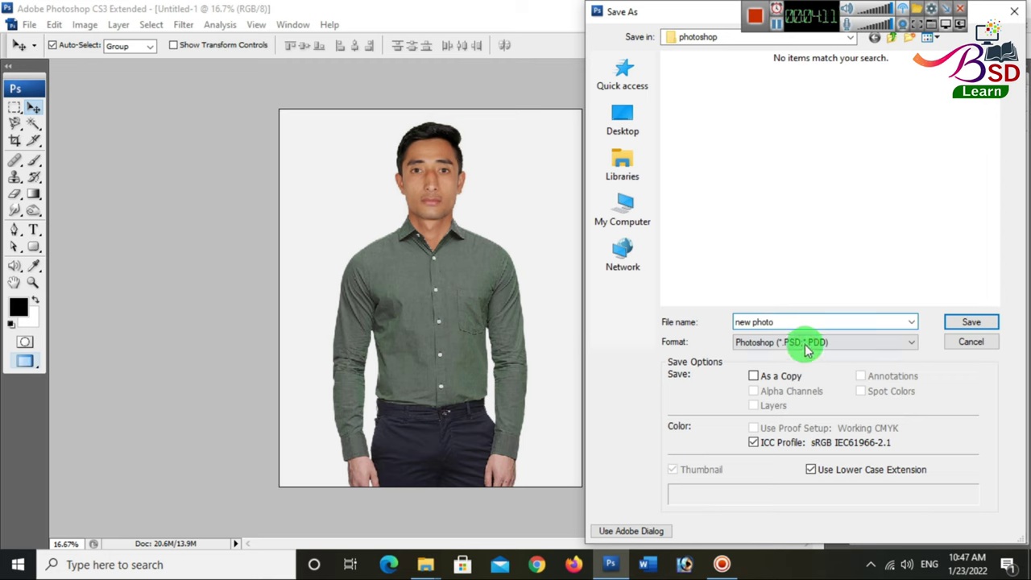
pyautogui.click(801, 341)
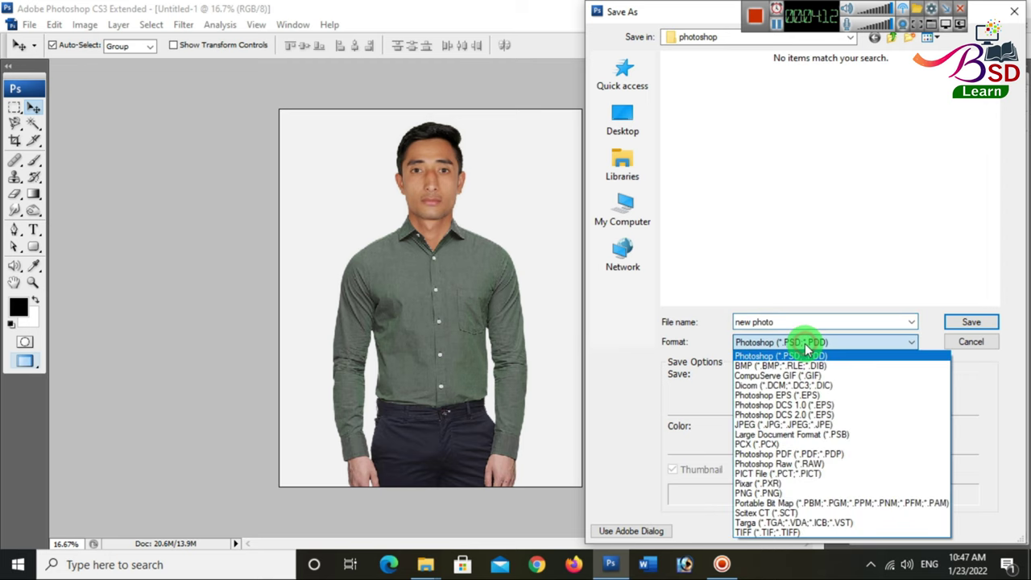
pyautogui.click(798, 425)
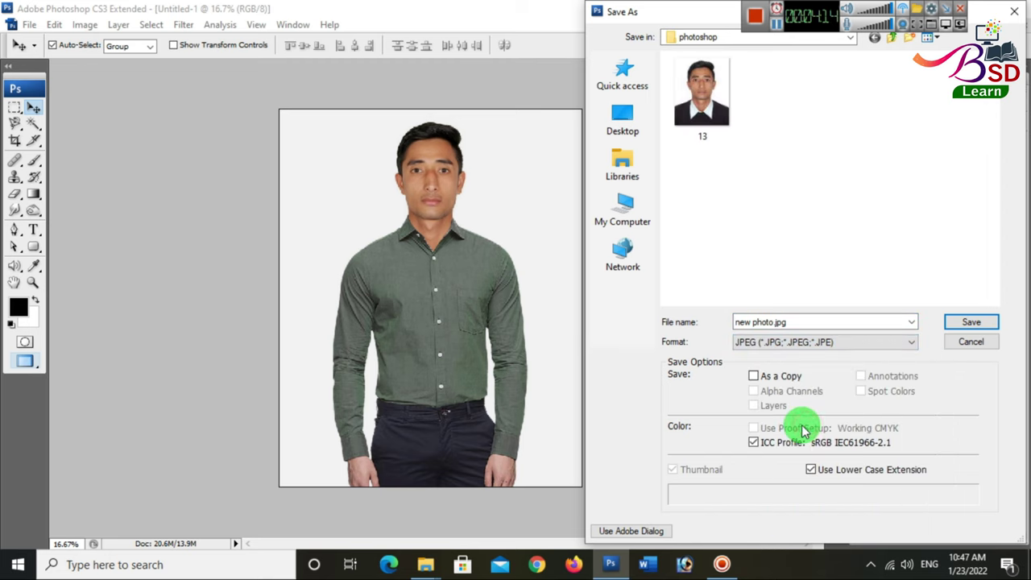
pyautogui.click(972, 322)
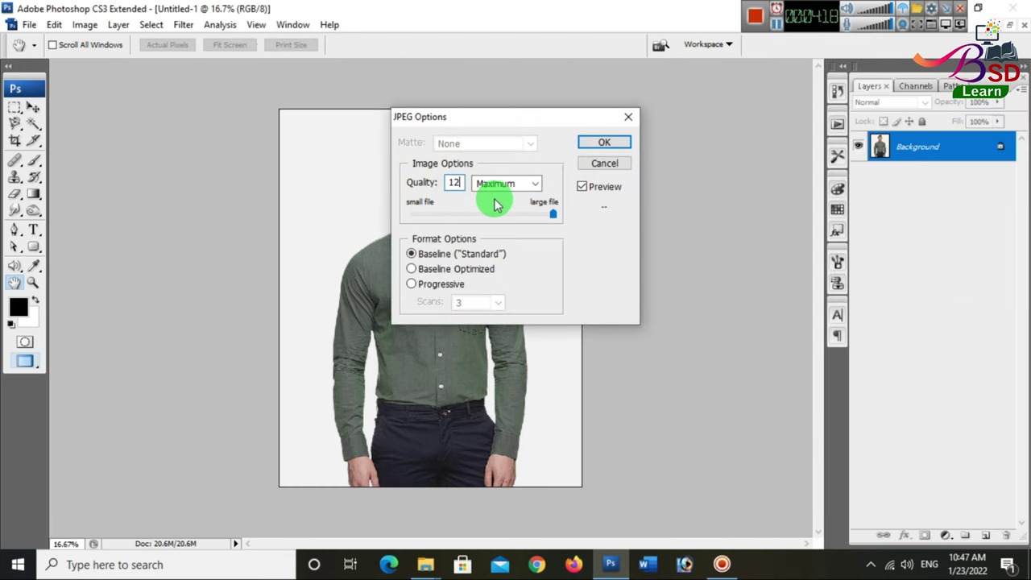
pyautogui.click(613, 146)
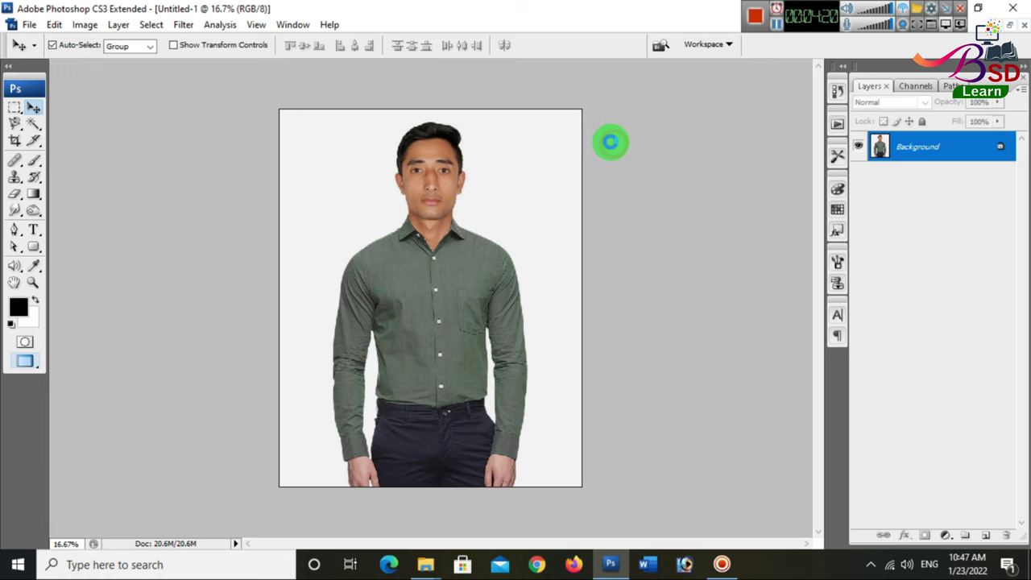
# Minimise Photoshop to reveal the desktop
pyautogui.click(777, 29)
pyautogui.moveTo(778, 32); pyautogui.dragTo(733, 32)
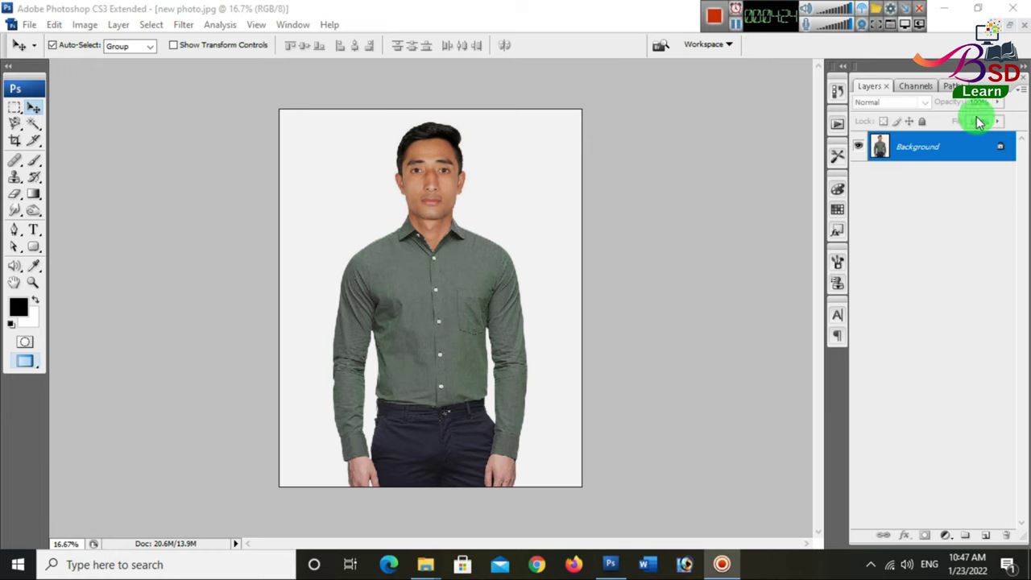
pyautogui.click(947, 10)
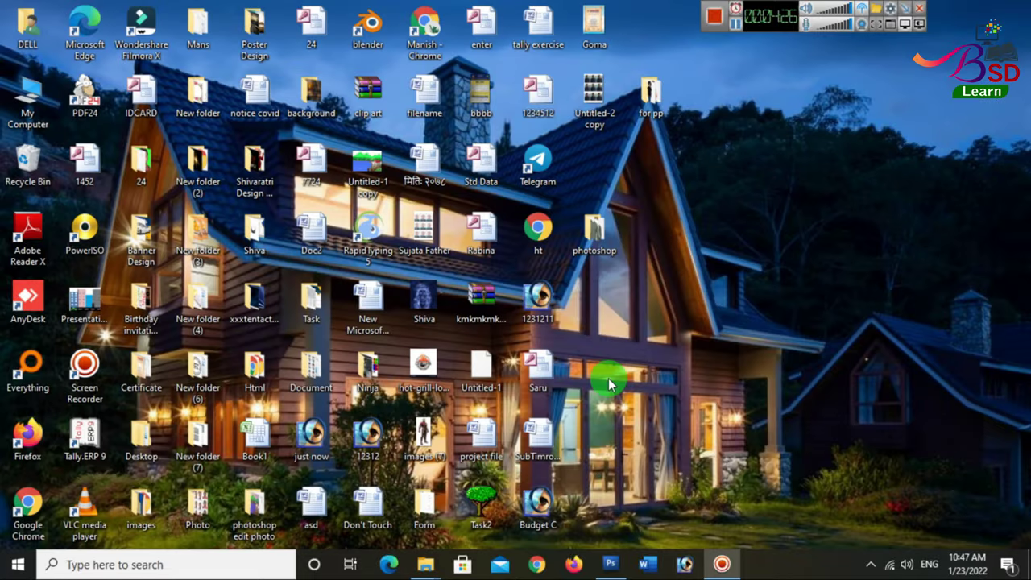
# Open the photoshop folder on the desktop and select the new photo file
pyautogui.doubleClick(596, 229)
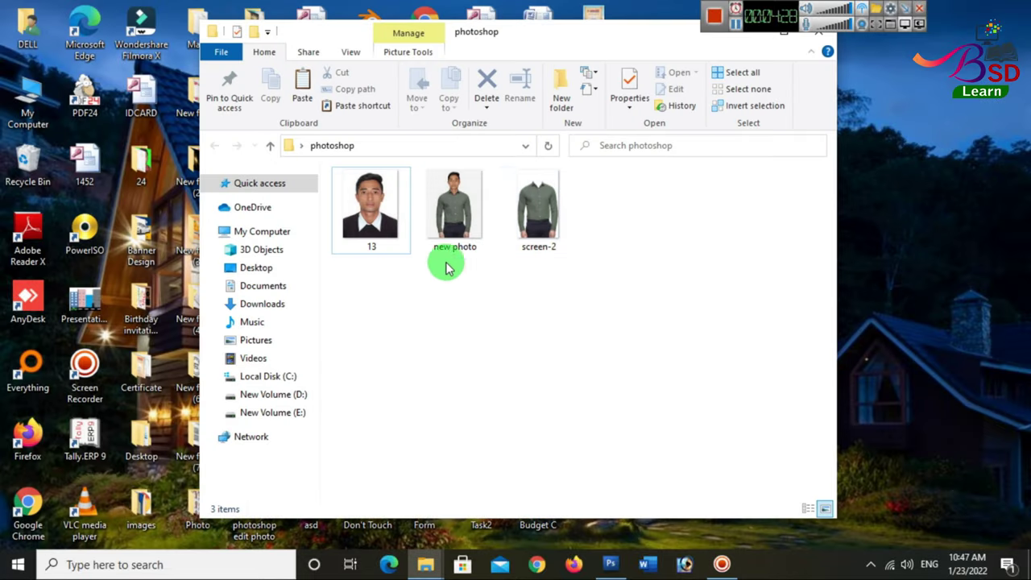
pyautogui.click(439, 211)
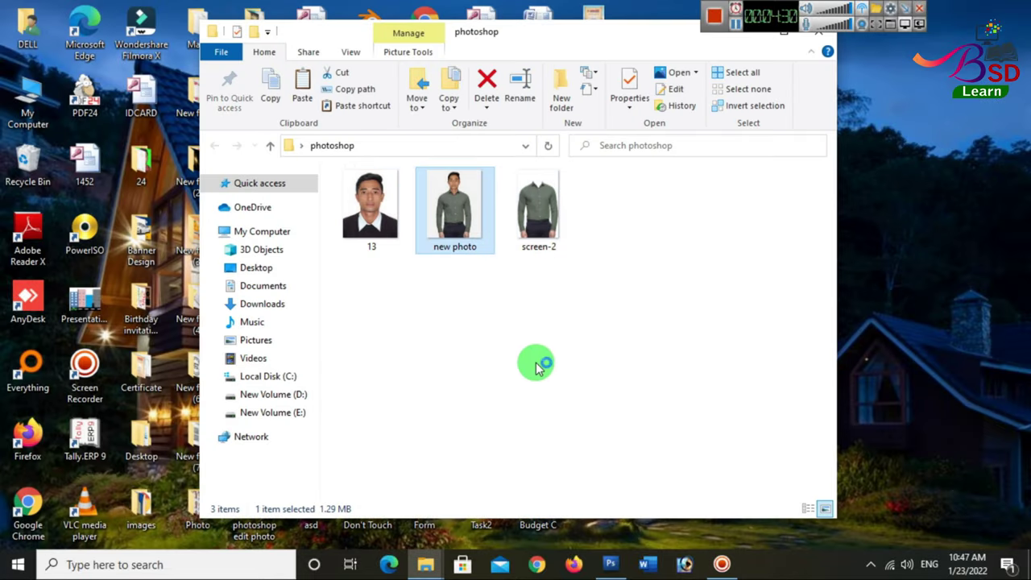